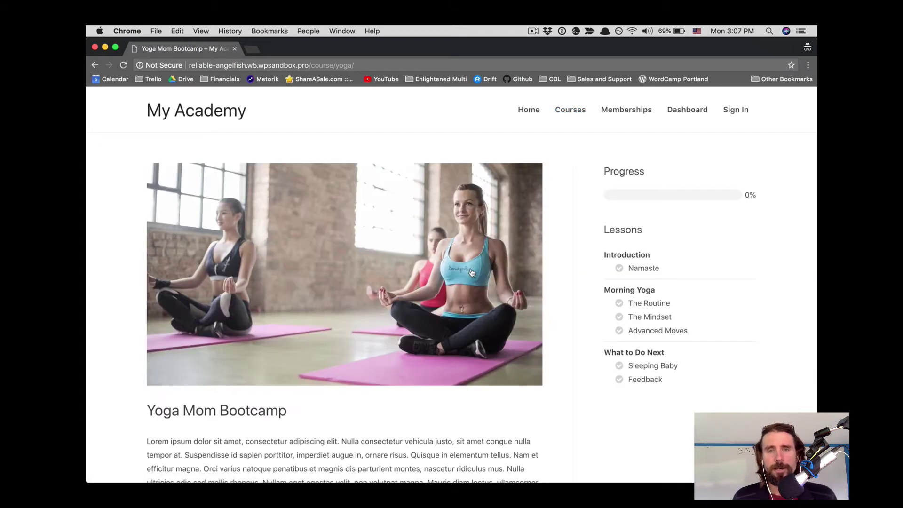
scroll(471, 273, "down", 1)
scroll(471, 272, "down", 3)
scroll(471, 273, "down", 1)
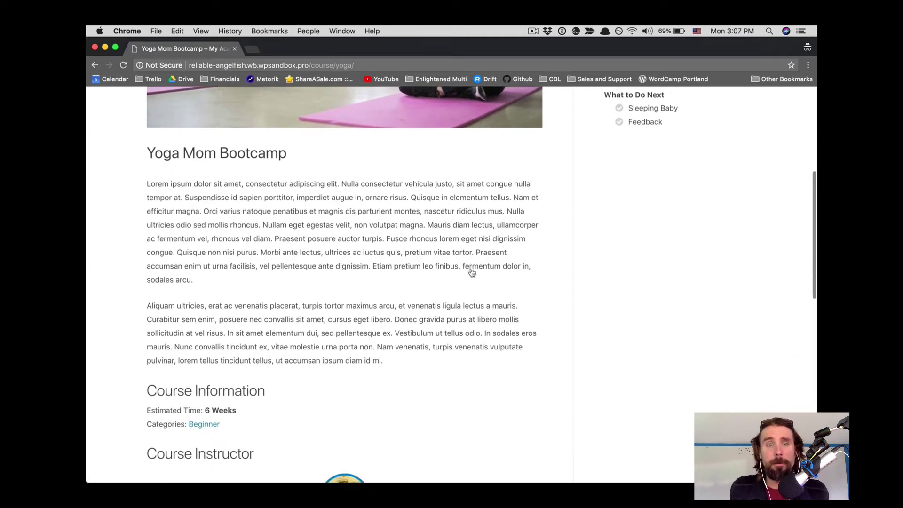
scroll(472, 273, "down", 1)
scroll(471, 273, "down", 1)
scroll(472, 273, "down", 2)
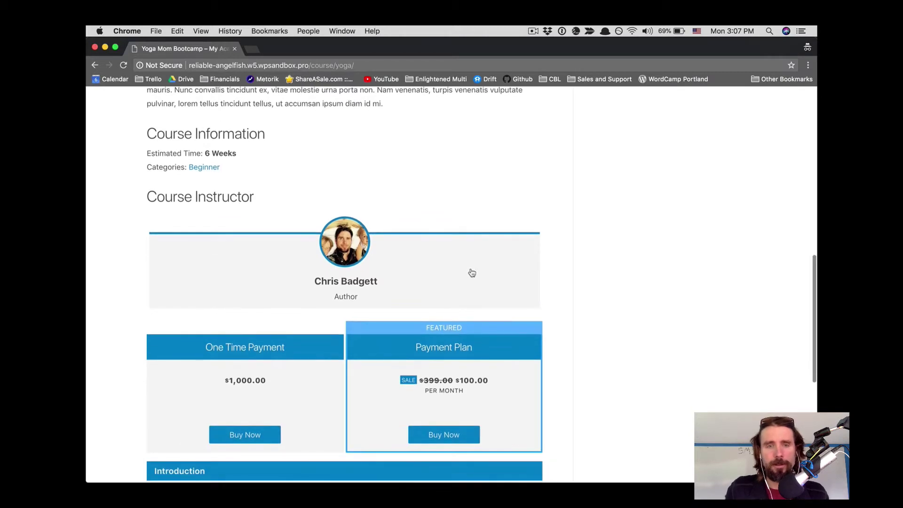
scroll(472, 272, "down", 1)
scroll(472, 272, "down", 1)
scroll(471, 273, "down", 1)
Step: Buy Yoga Mom Bootcamp with the One Time Payment option
left_click(430, 267)
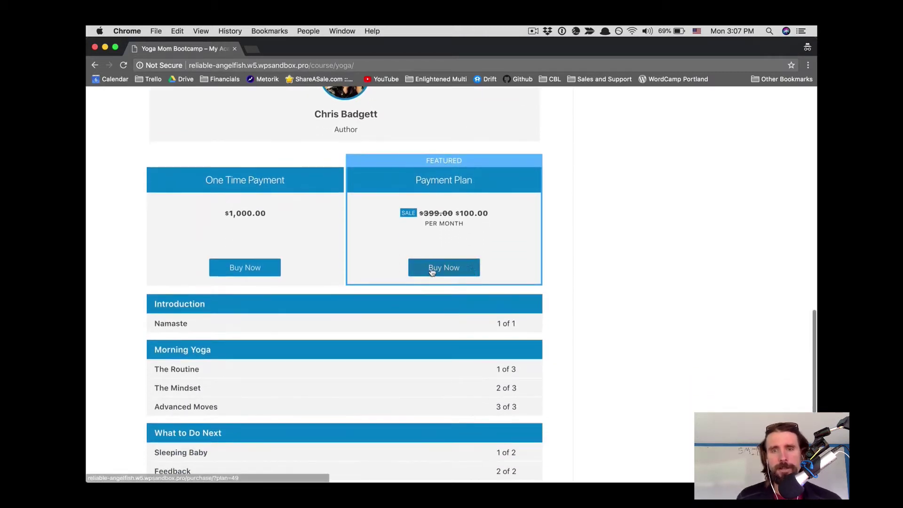
Step: Enter the student's first name, last name, username, email and password, dismissing autofill
left_click(266, 266)
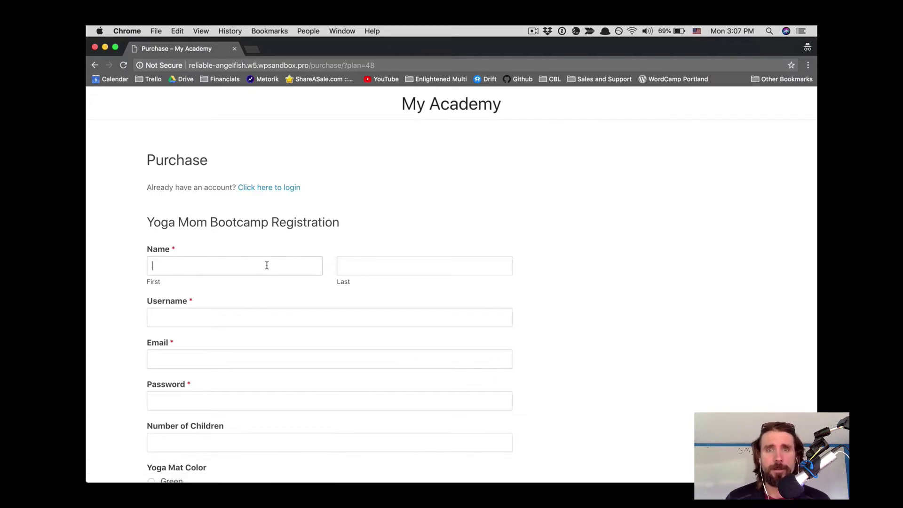
scroll(267, 266, "down", 3)
scroll(267, 263, "down", 3)
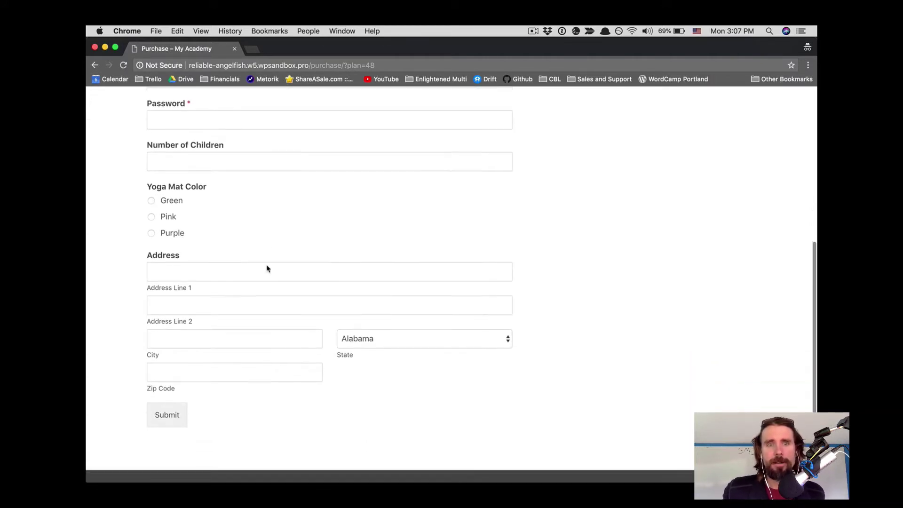
scroll(268, 268, "up", 5)
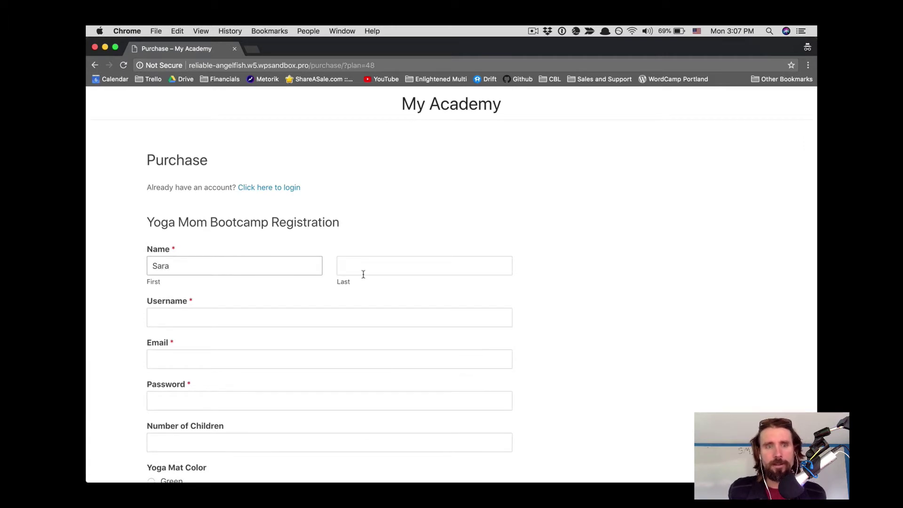
left_click(386, 280)
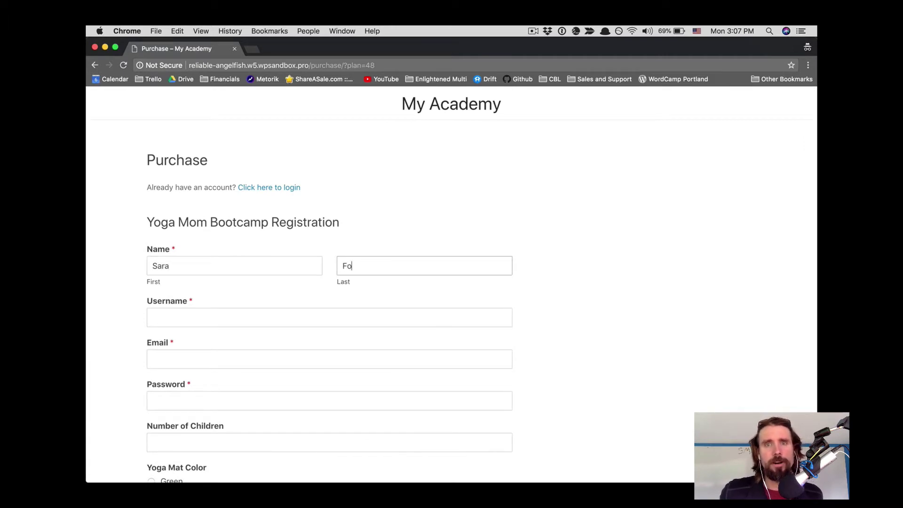
left_click(241, 323)
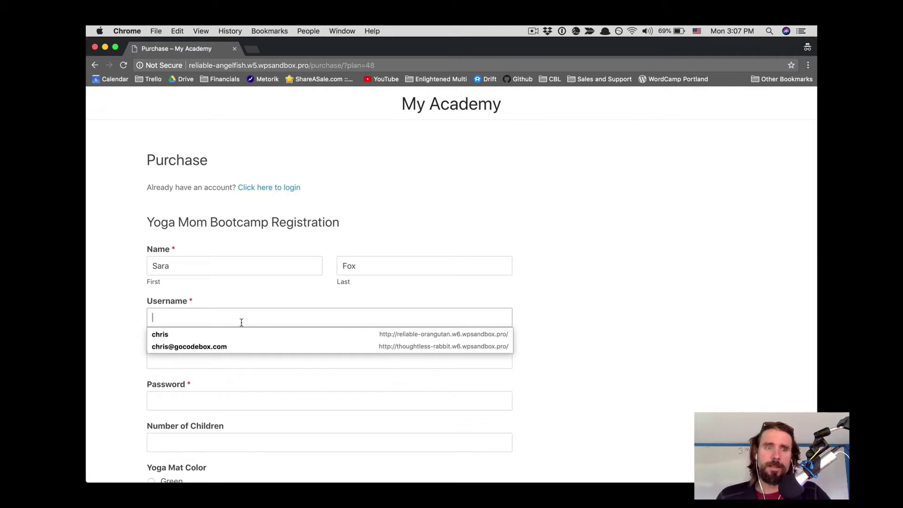
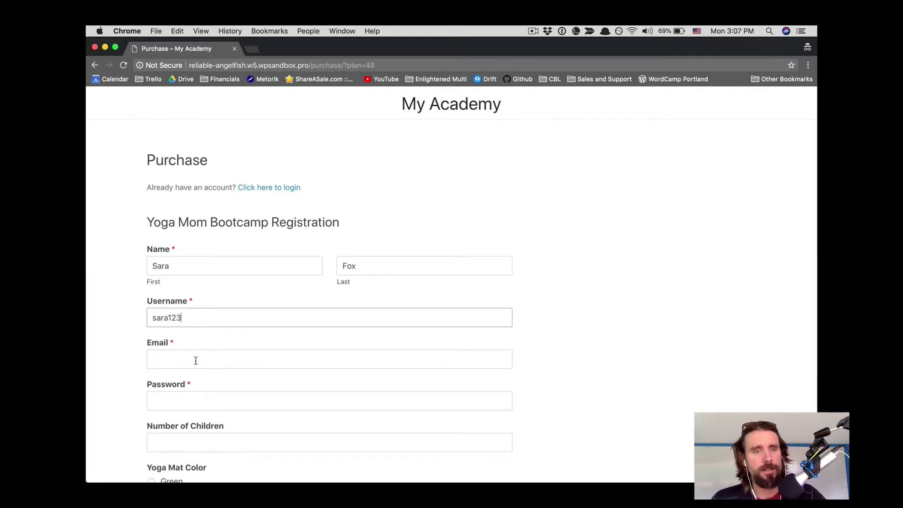
left_click(196, 361)
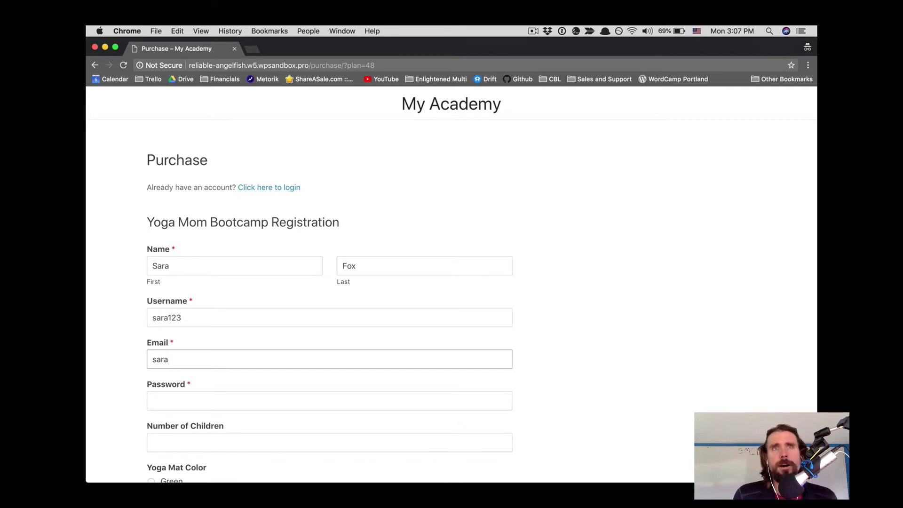
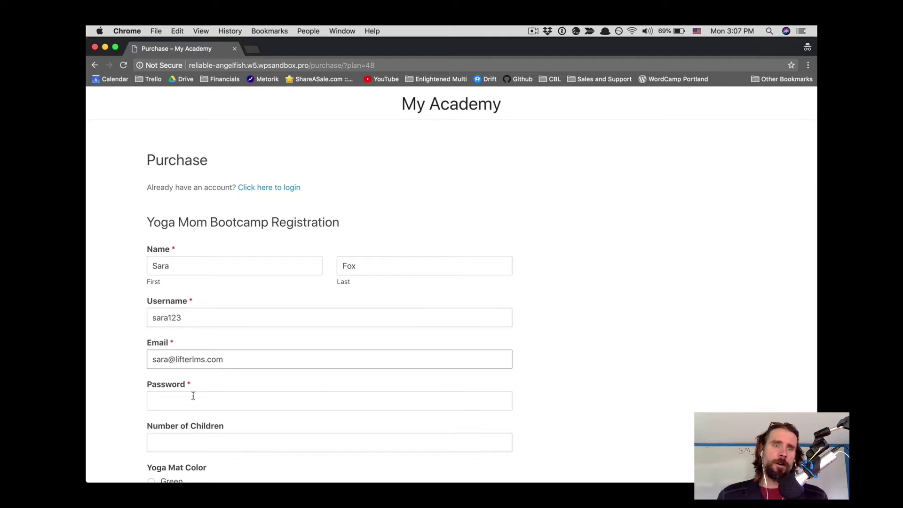
left_click(192, 396)
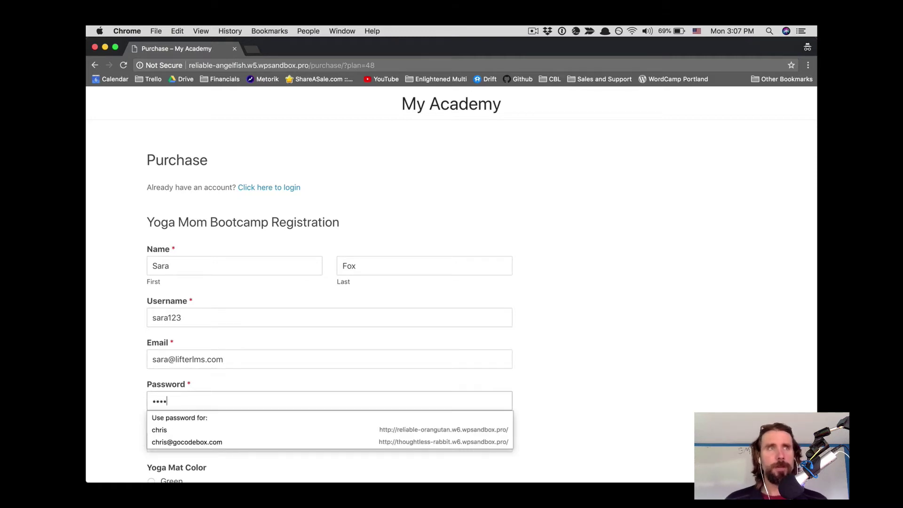
left_click(497, 365)
left_click(188, 445)
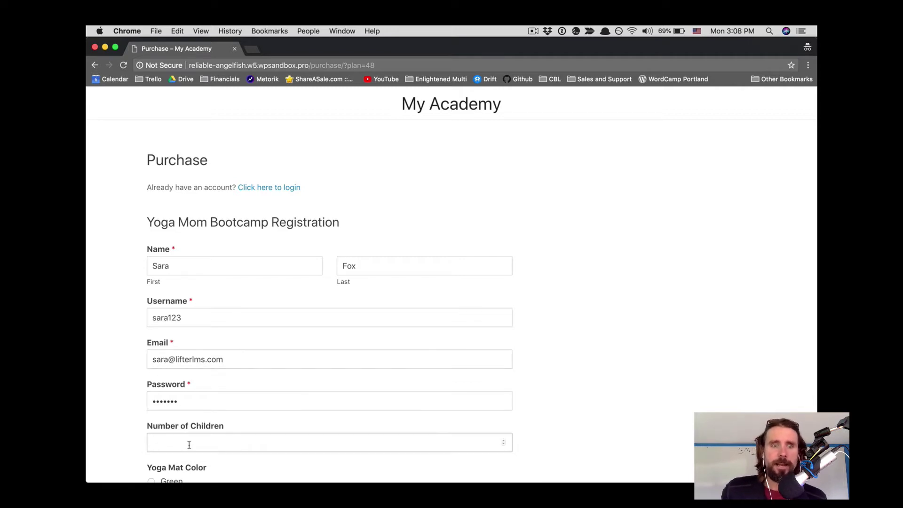
type("3")
scroll(188, 444, "down", 1)
scroll(177, 353, "down", 4)
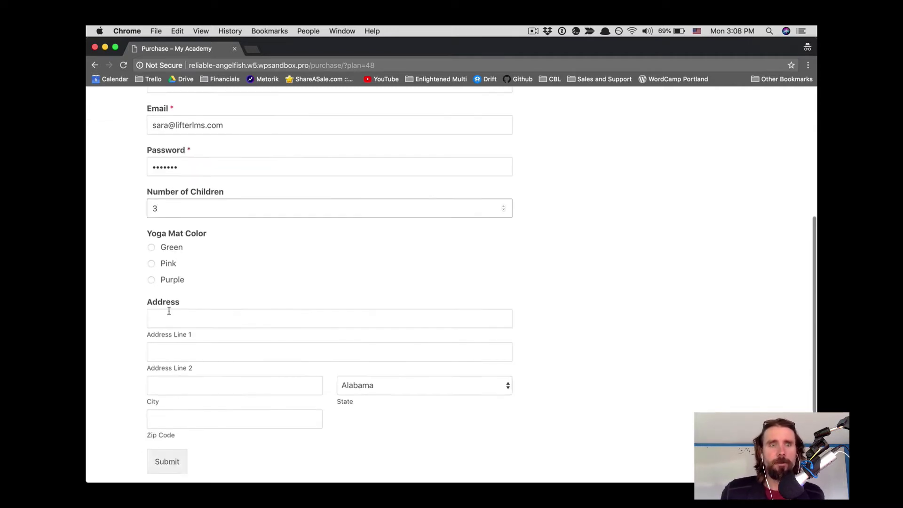
Step: Enter 3 children, a Purple mat, a Beverly Hills, California address and zip code
left_click(151, 280)
left_click(154, 315)
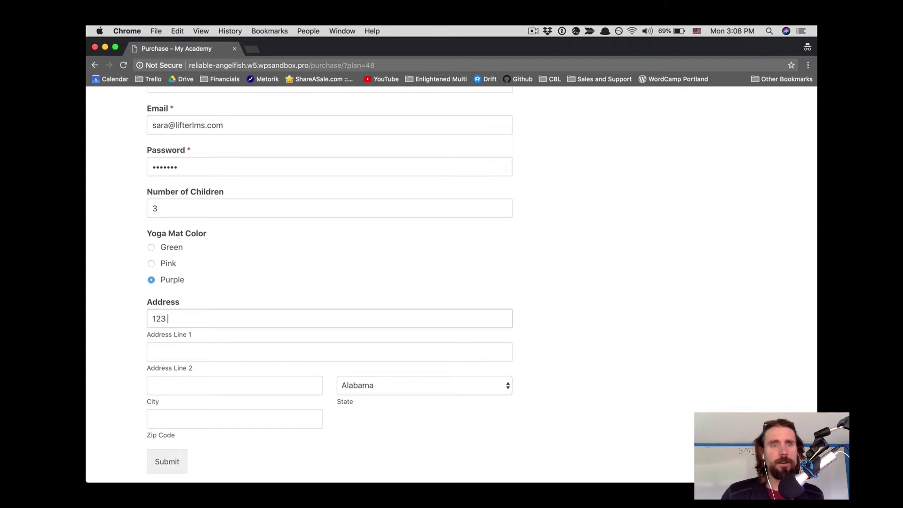
type("Main")
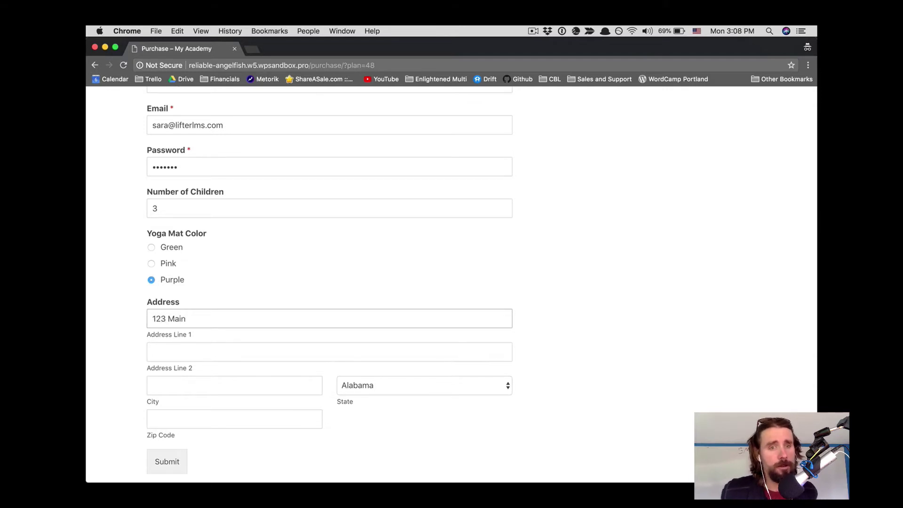
type(" St")
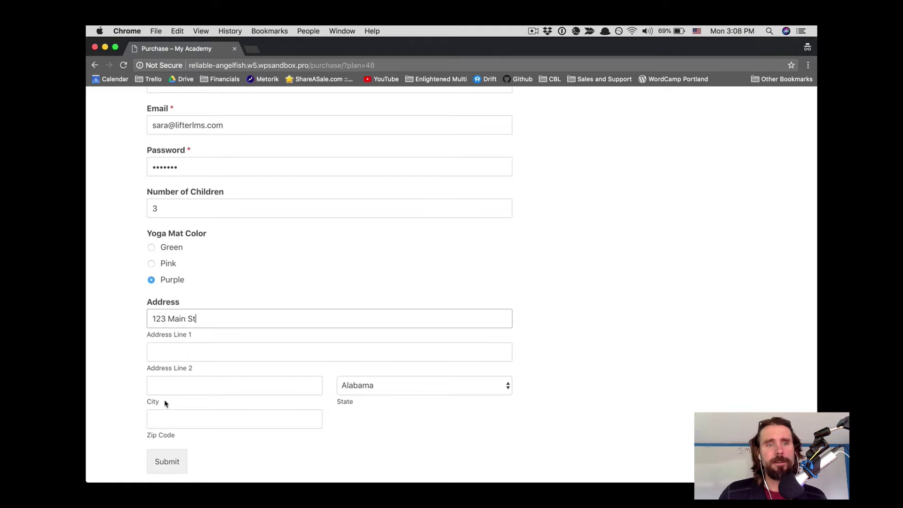
left_click(166, 392)
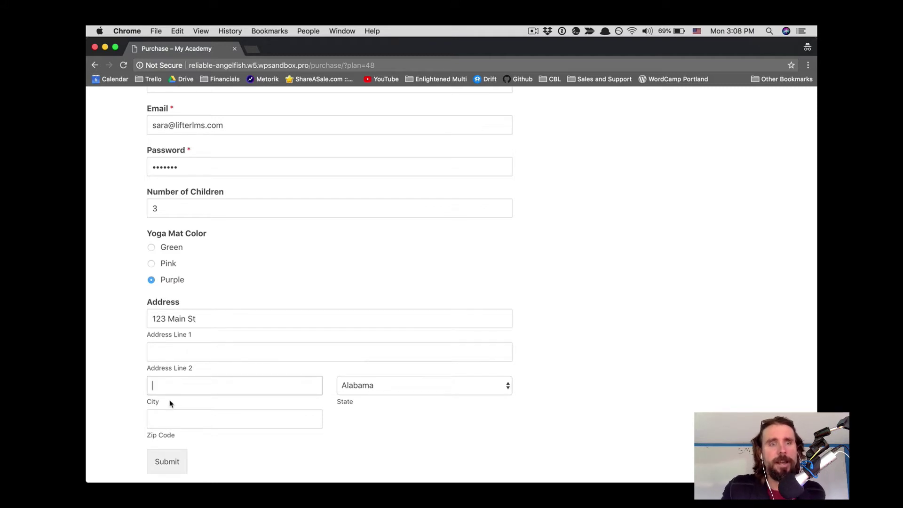
type("Beverly")
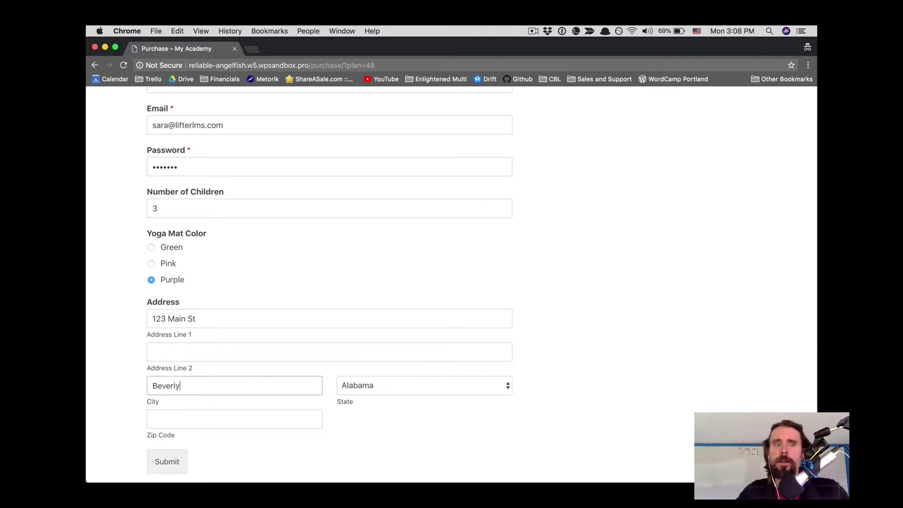
type(" Hills")
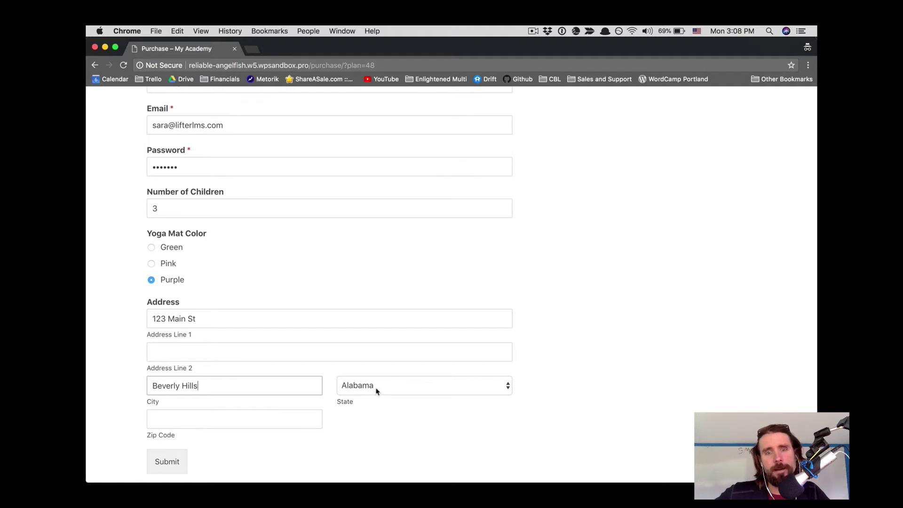
left_click(377, 389)
left_click(373, 430)
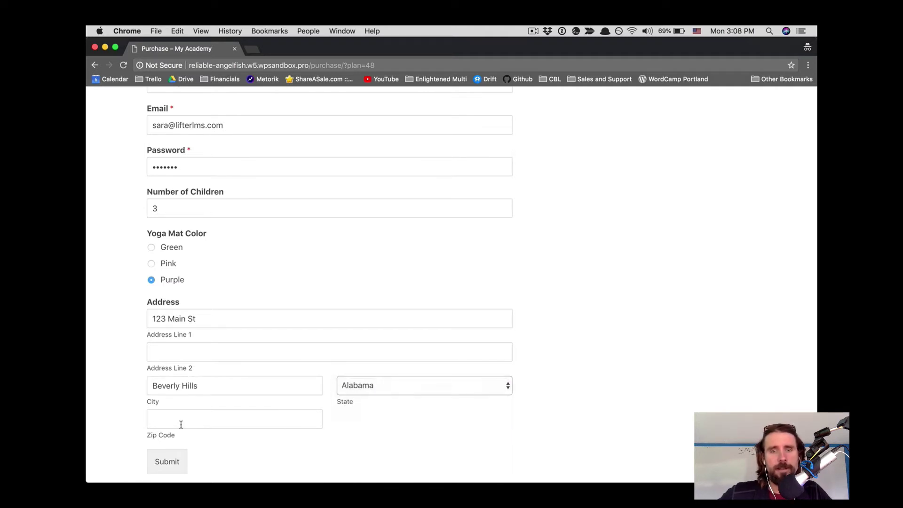
left_click(180, 419)
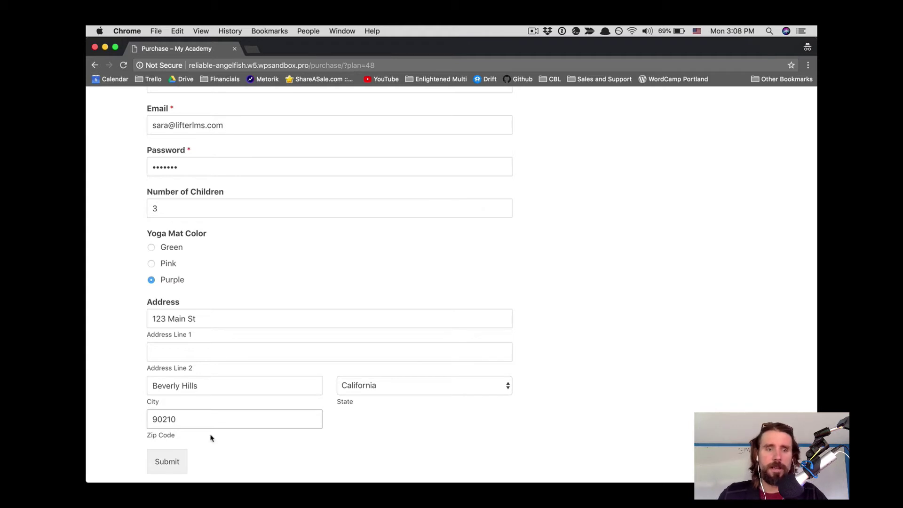
scroll(259, 450, "down", 3)
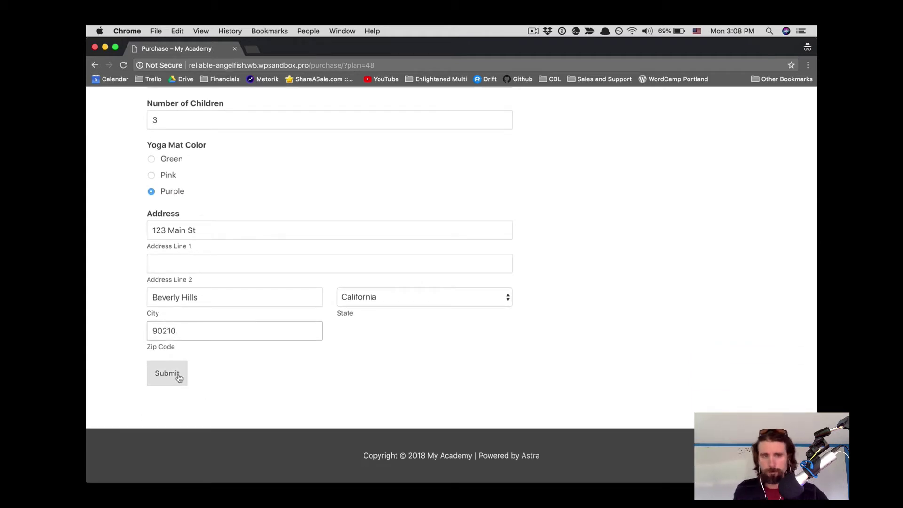
Step: Submit the registration form to continue to payment details
left_click(179, 378)
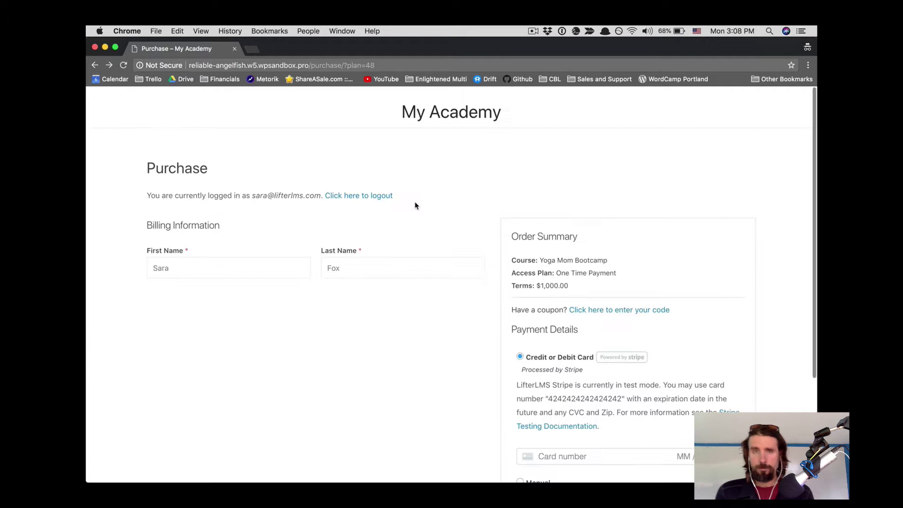
scroll(415, 205, "down", 1)
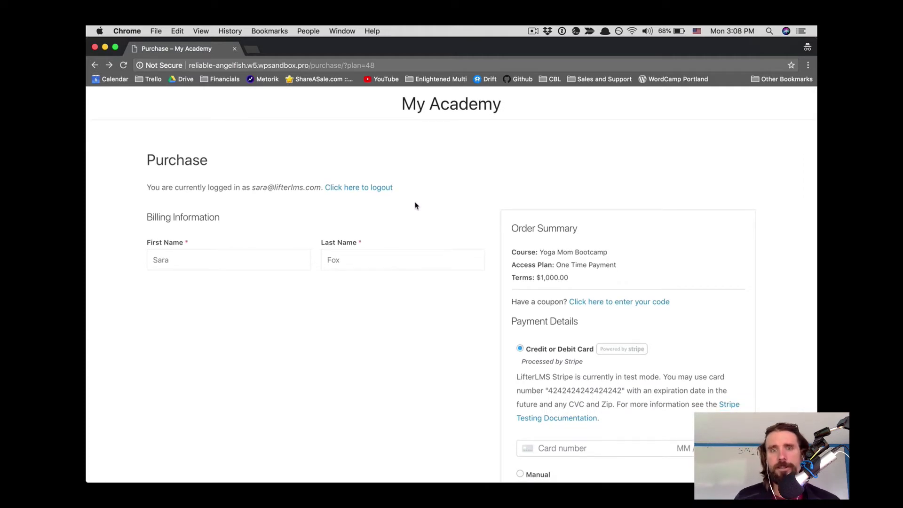
scroll(415, 205, "down", 1)
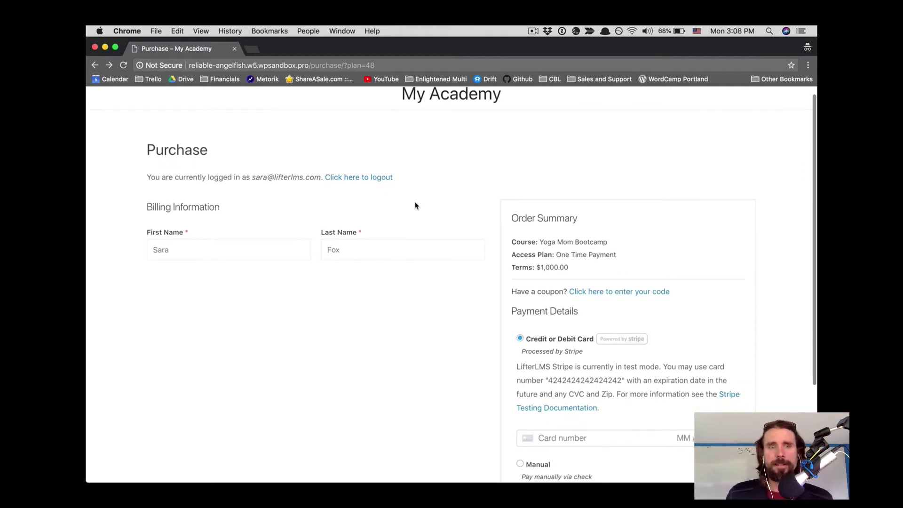
scroll(415, 206, "down", 5)
scroll(415, 206, "down", 3)
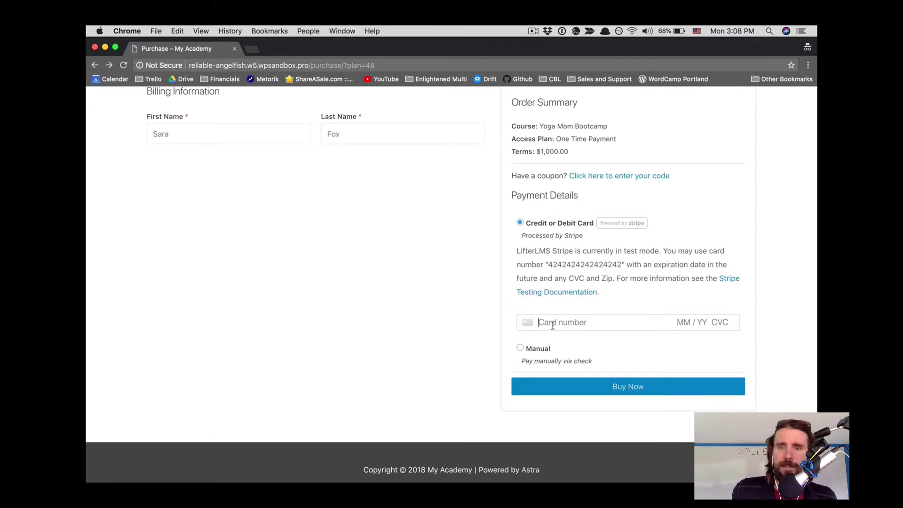
type("4242 42")
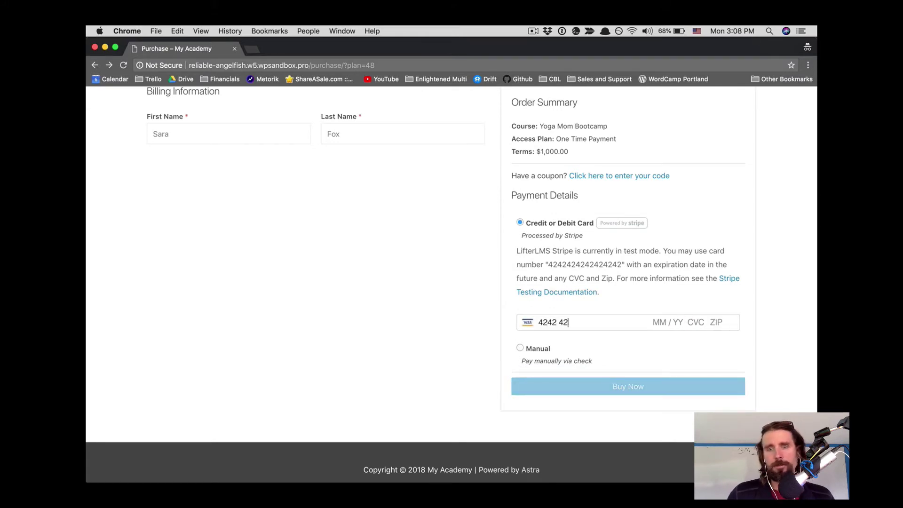
type("42 4242 4242")
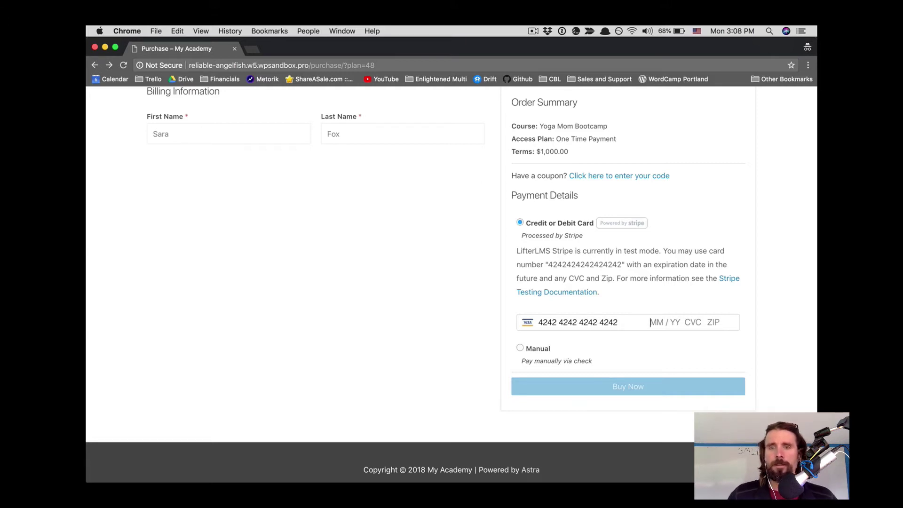
type("12 /")
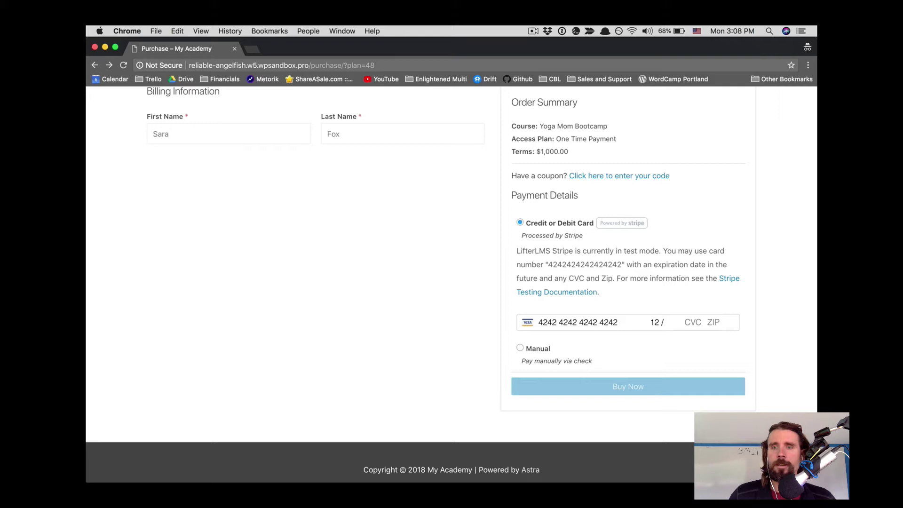
type(" 20 123 ")
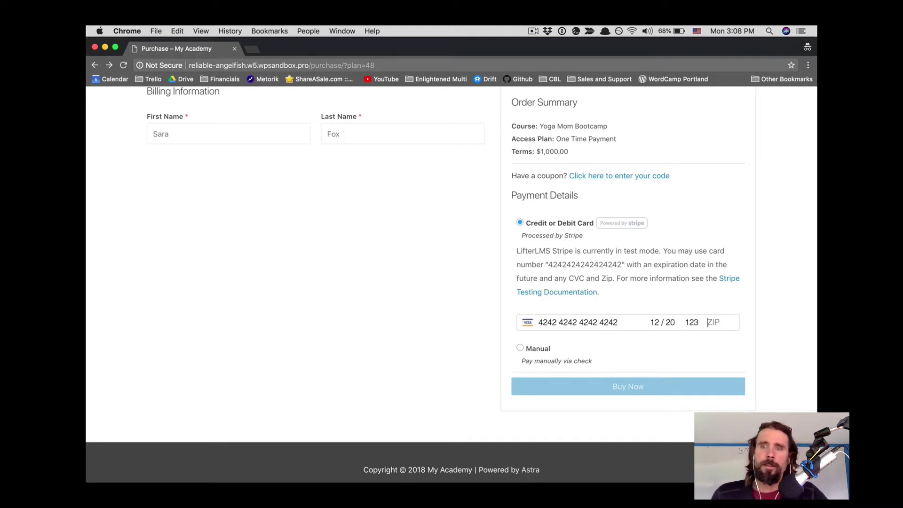
type("902")
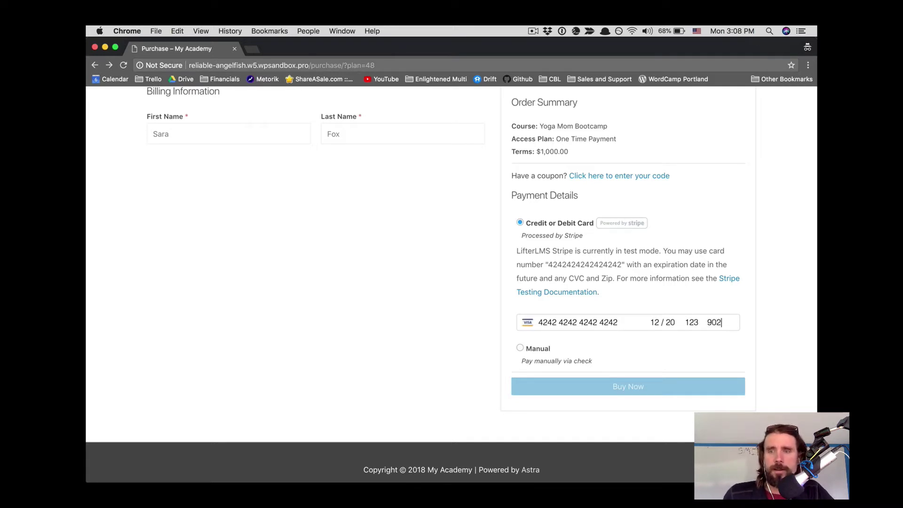
type("10")
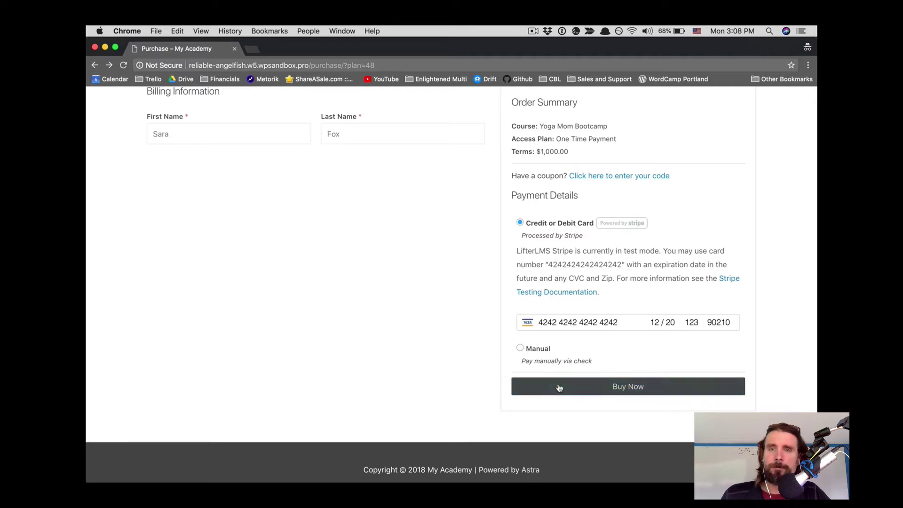
Step: Complete the Yoga Mom Bootcamp purchase with the entered Stripe test card
left_click(558, 387)
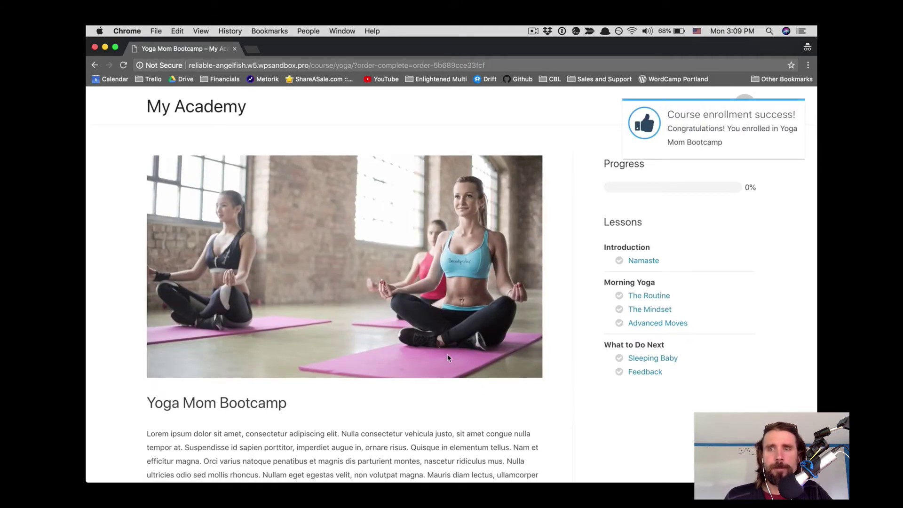
scroll(448, 358, "down", 1)
scroll(447, 357, "down", 2)
scroll(448, 358, "down", 1)
scroll(448, 358, "down", 1)
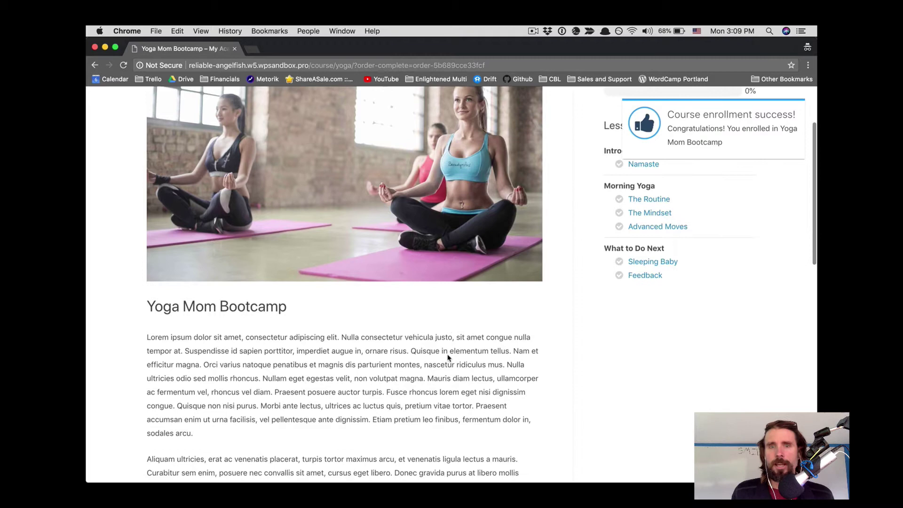
scroll(447, 357, "down", 1)
scroll(447, 358, "down", 3)
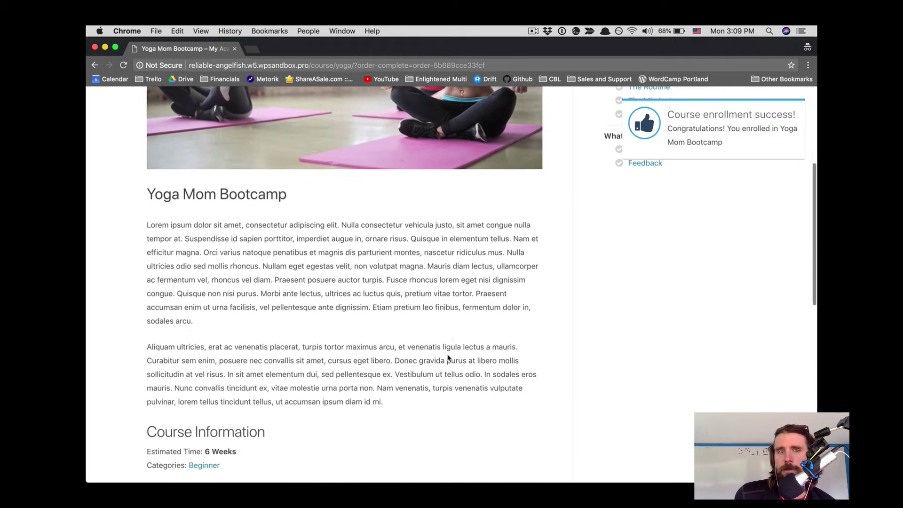
scroll(448, 358, "down", 4)
scroll(448, 358, "down", 5)
scroll(448, 358, "down", 2)
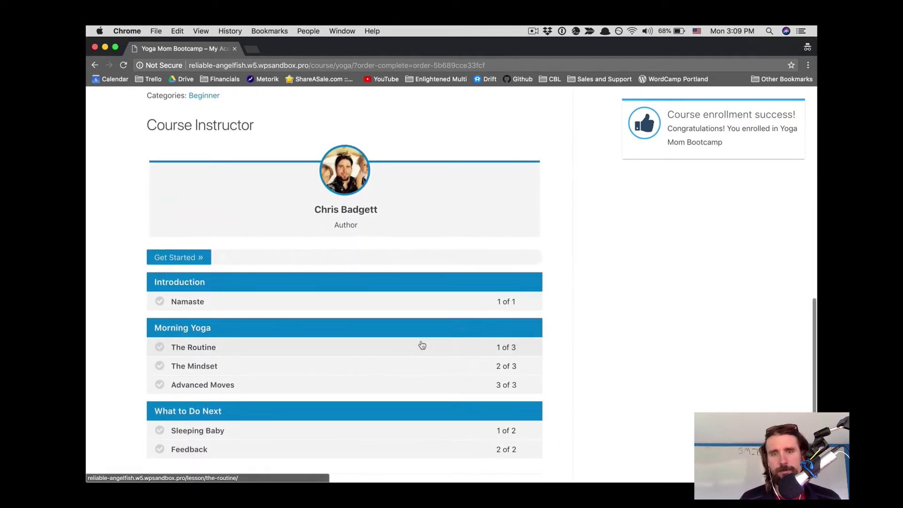
scroll(422, 345, "up", 2)
scroll(424, 344, "up", 5)
scroll(424, 344, "up", 5)
scroll(425, 344, "up", 2)
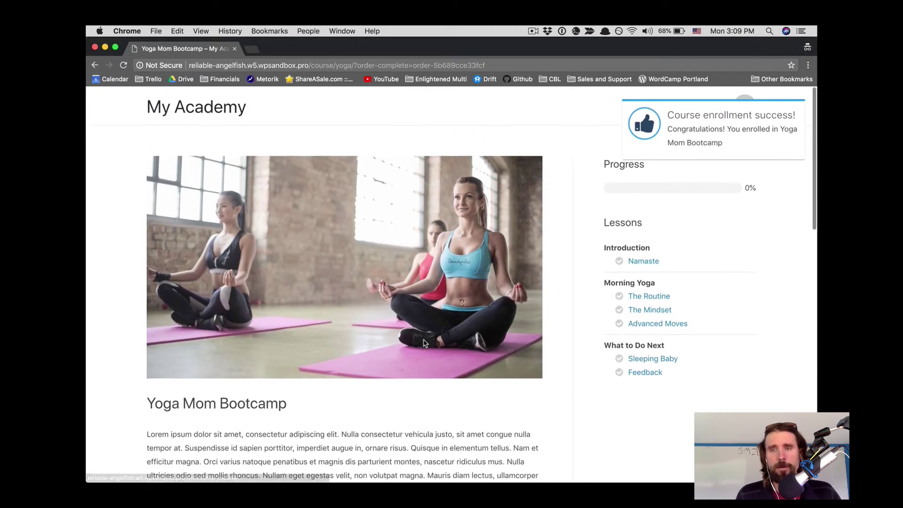
Step: Submit five-star Feedback lesson form with subject 'Amazing Course!' and a price-praising message
left_click(643, 374)
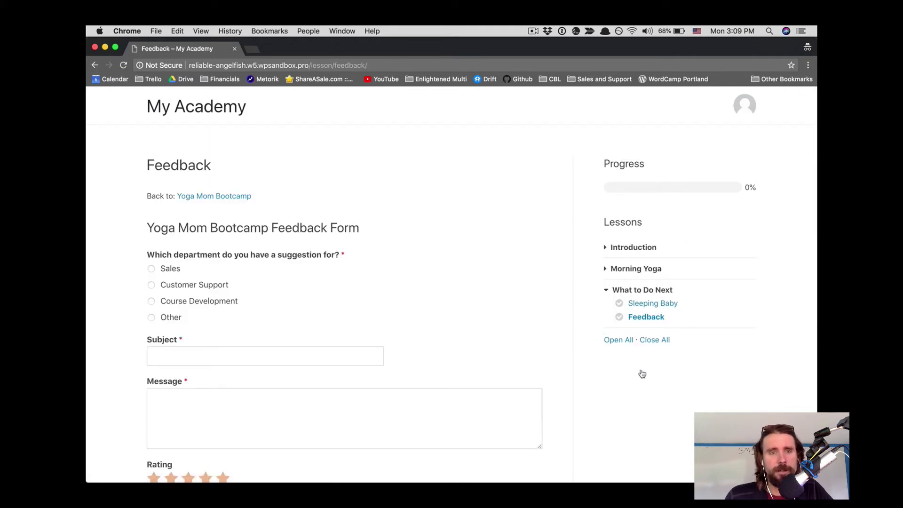
scroll(550, 383, "down", 3)
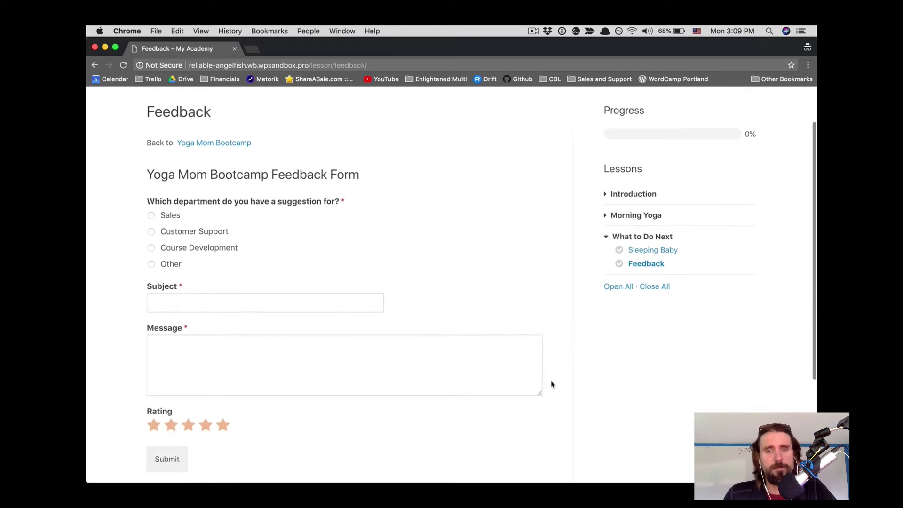
scroll(552, 384, "down", 1)
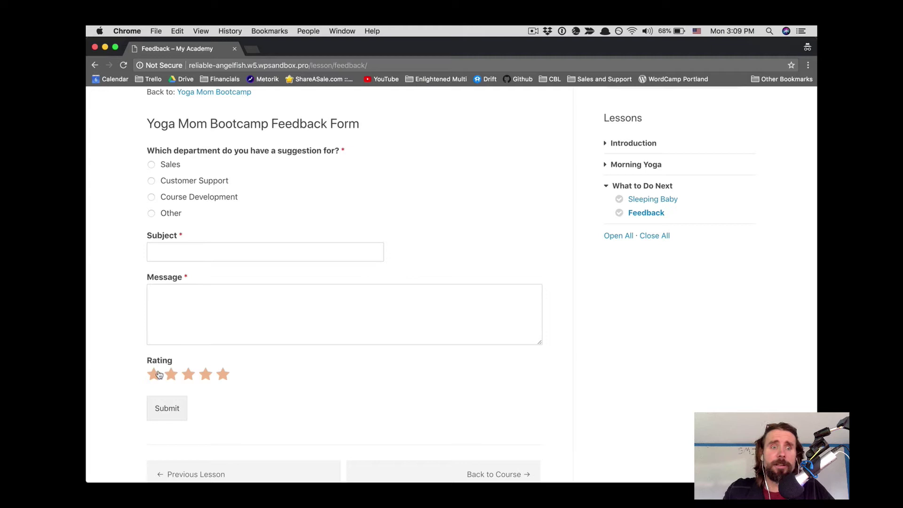
left_click(224, 375)
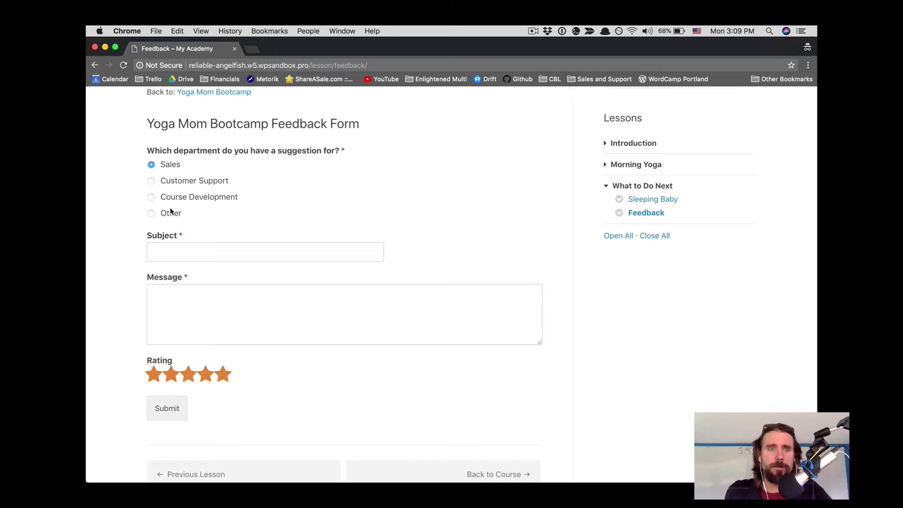
left_click(174, 249)
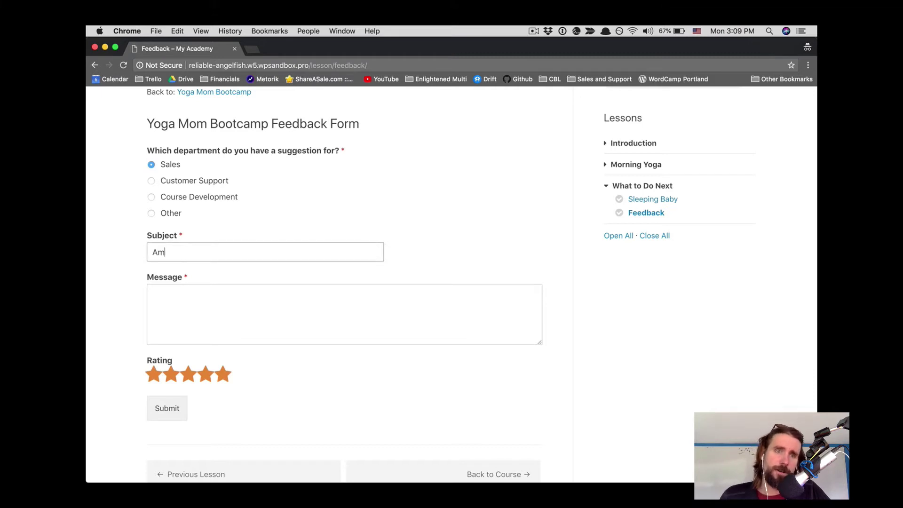
type("azing ")
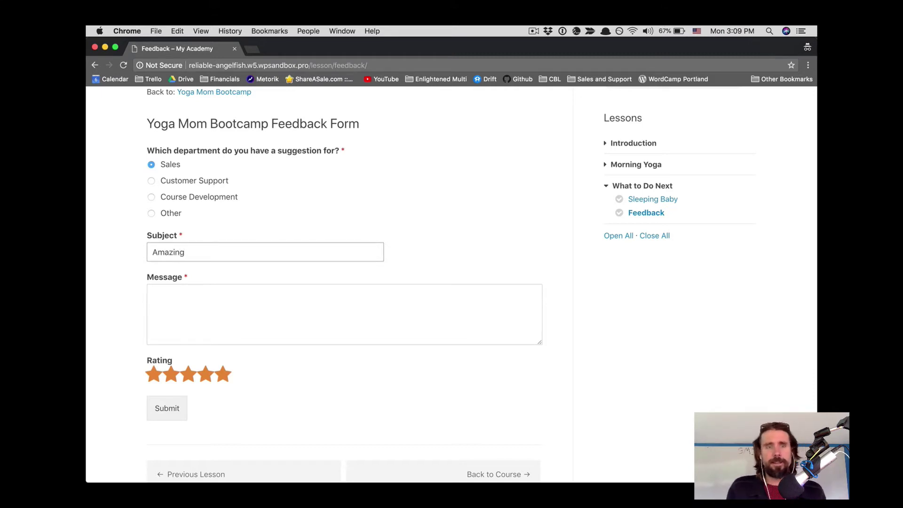
type("Course!")
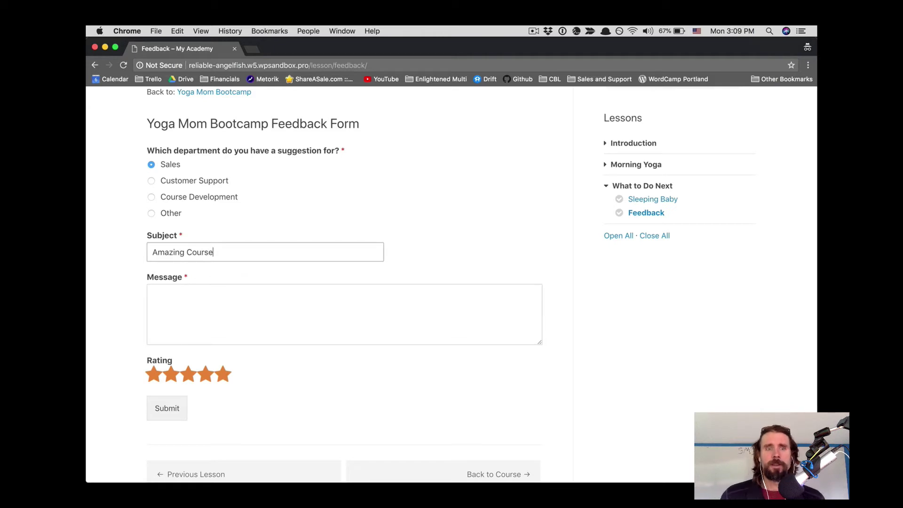
left_click(187, 296)
type("The")
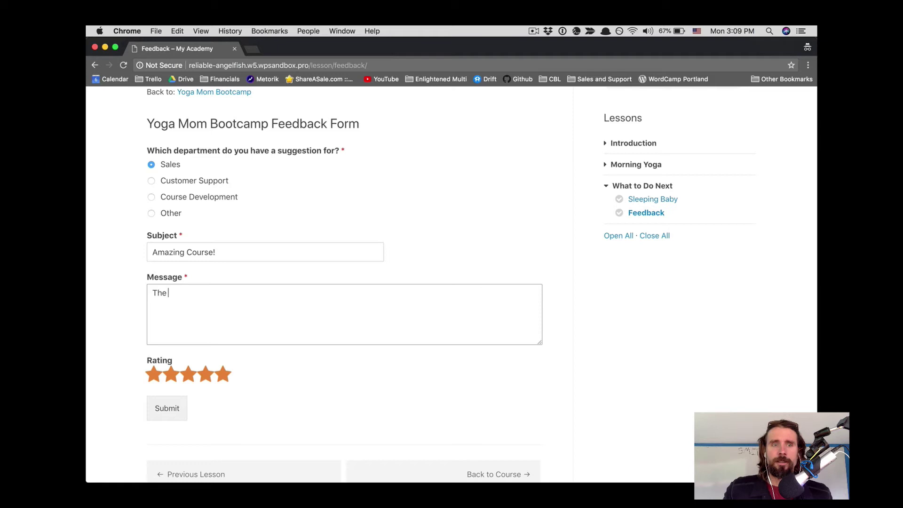
type(" price was")
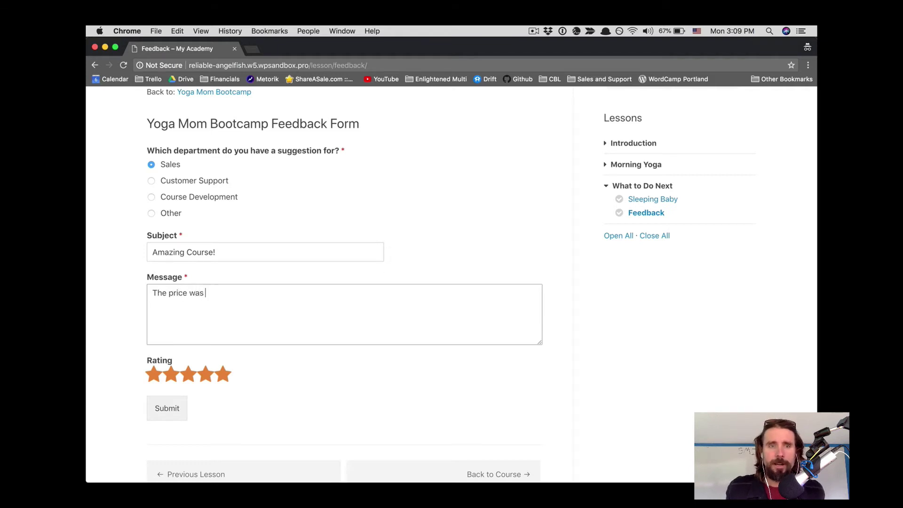
type("oo c")
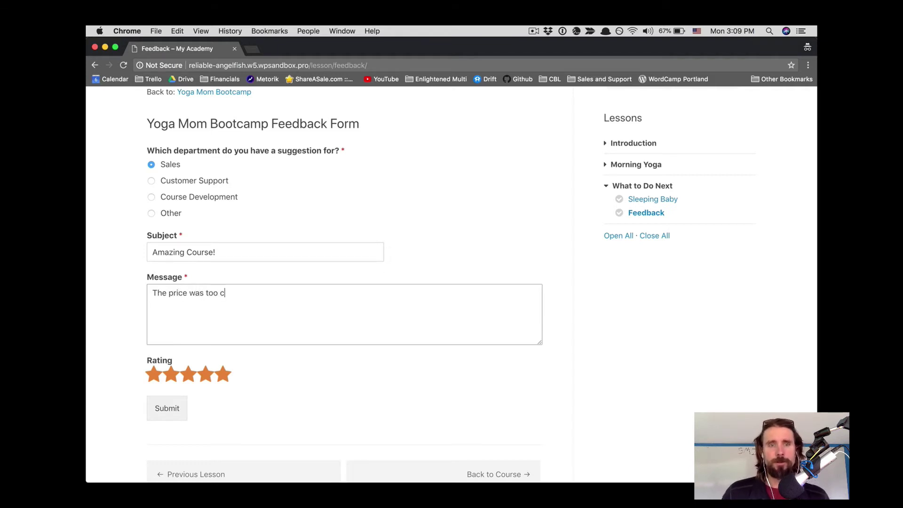
type("ap fo")
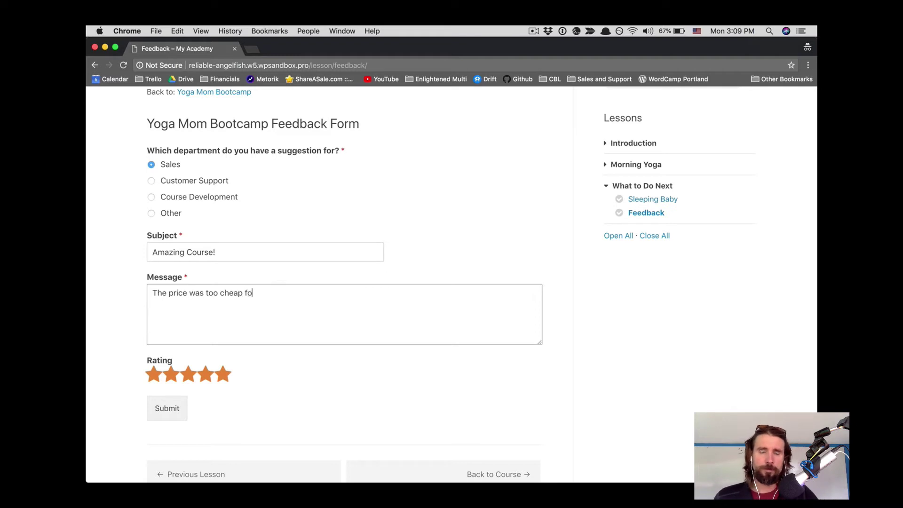
type("r the value")
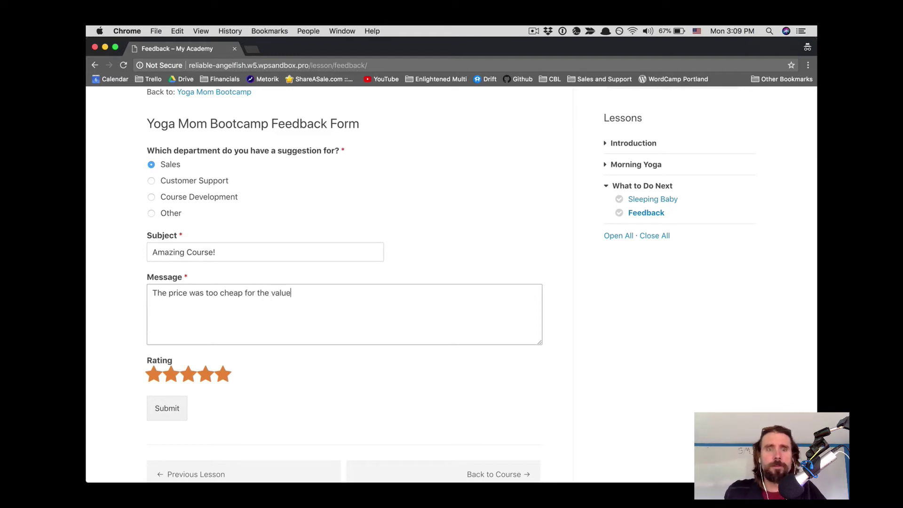
type(" course is eas")
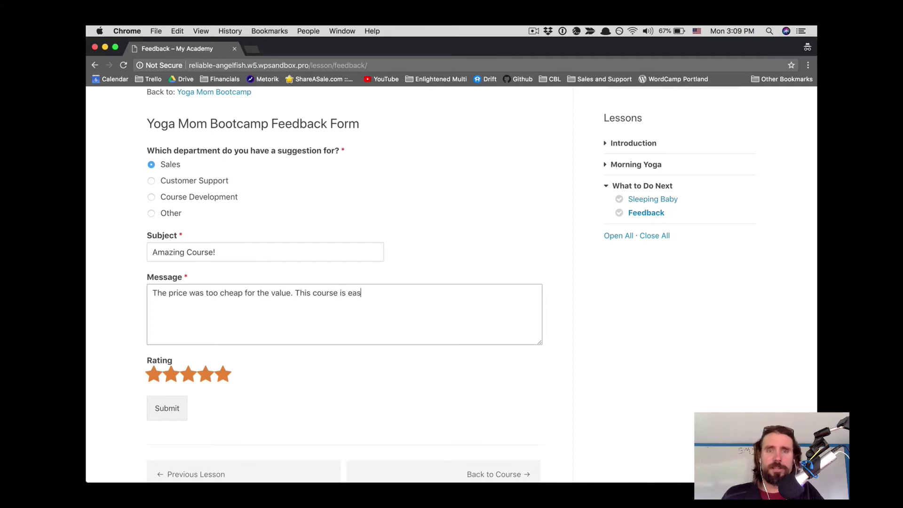
type("worth $")
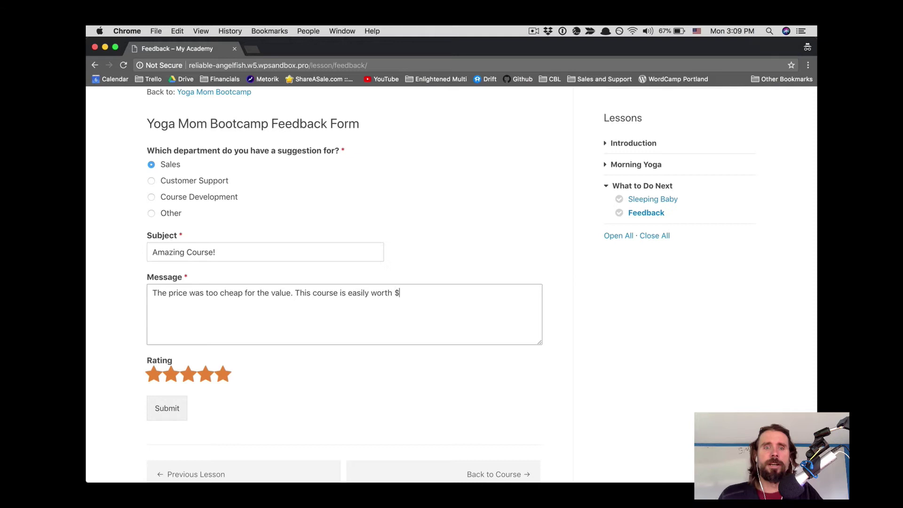
type(",000")
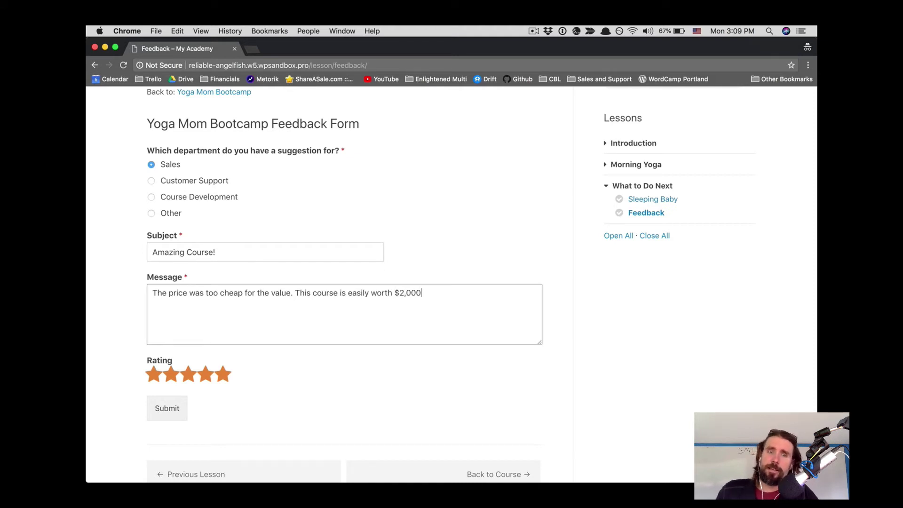
type("!")
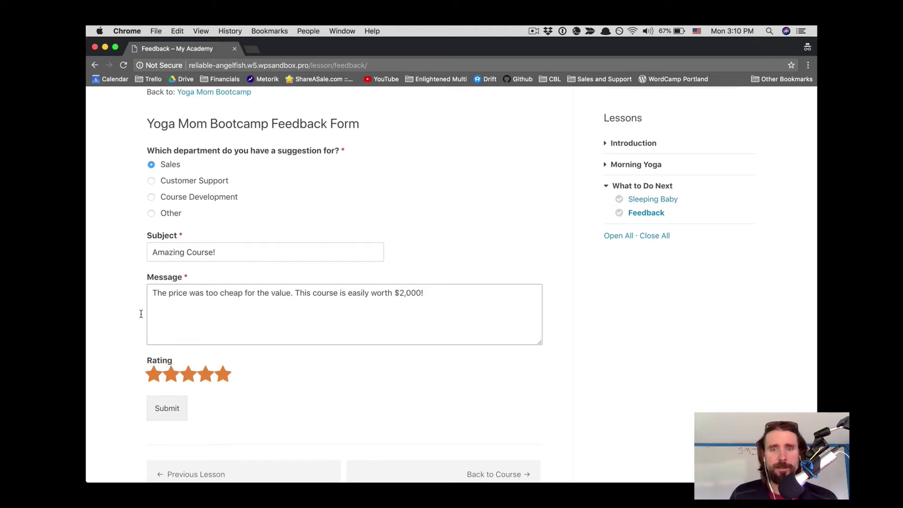
left_click(170, 409)
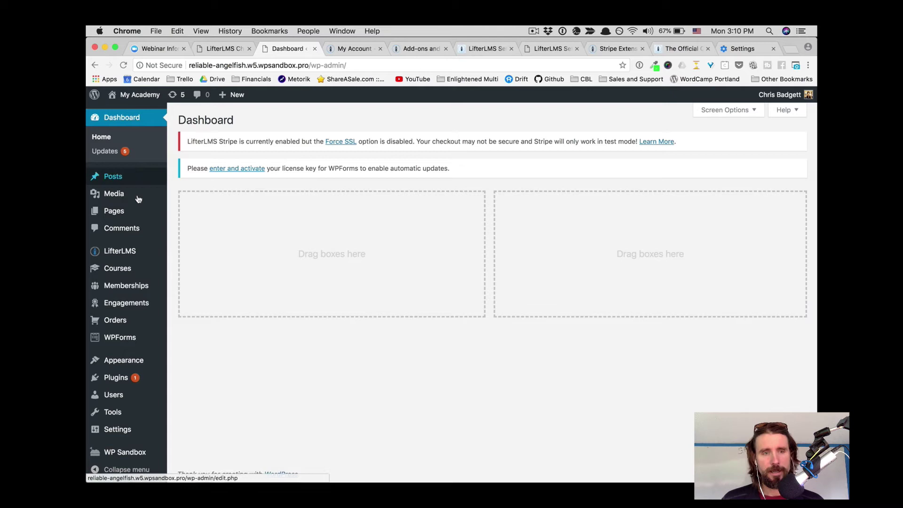
mouse_move(119, 251)
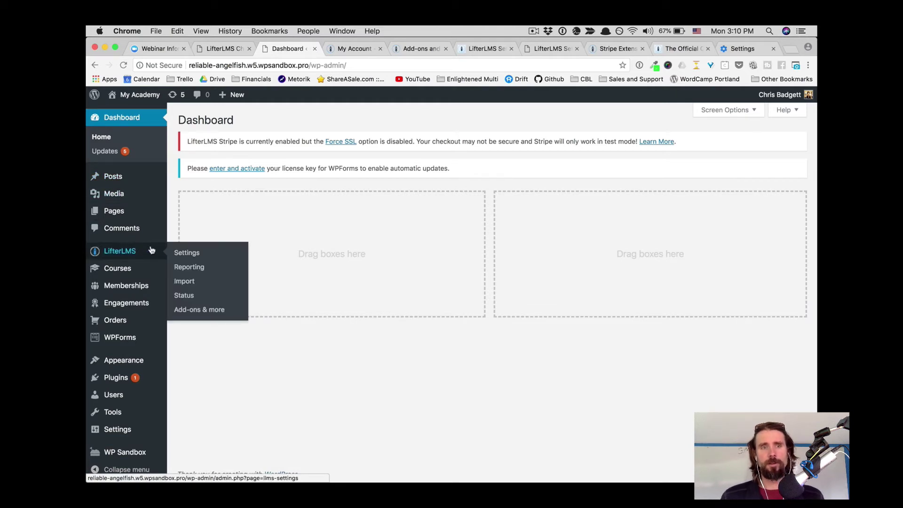
Step: Show the LifterLMS WPForms options under LifterLMS Settings > Integrations
left_click(185, 254)
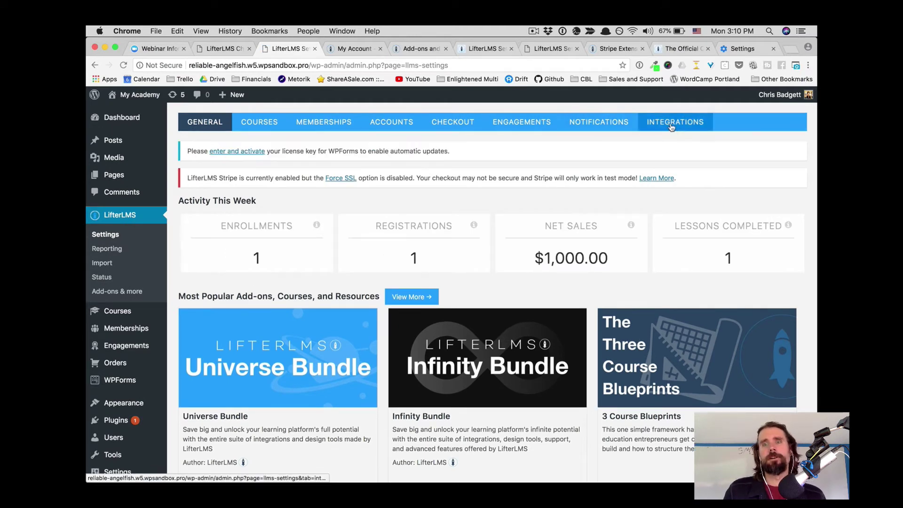
left_click(671, 127)
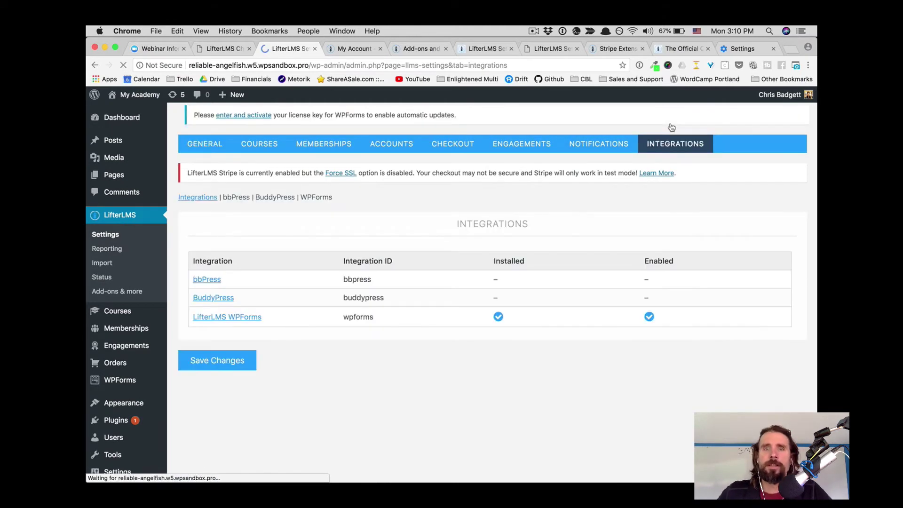
left_click(246, 323)
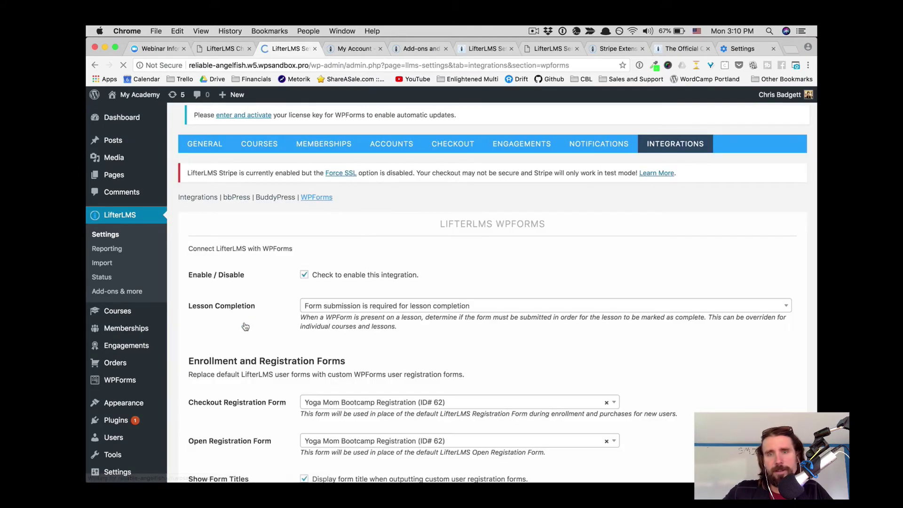
scroll(339, 346, "down", 1)
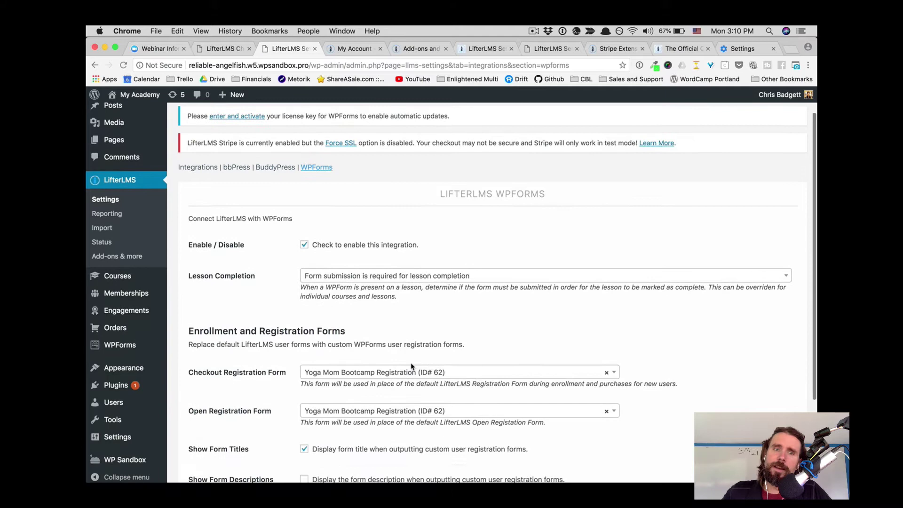
scroll(396, 361, "down", 2)
scroll(410, 366, "down", 1)
scroll(412, 365, "down", 2)
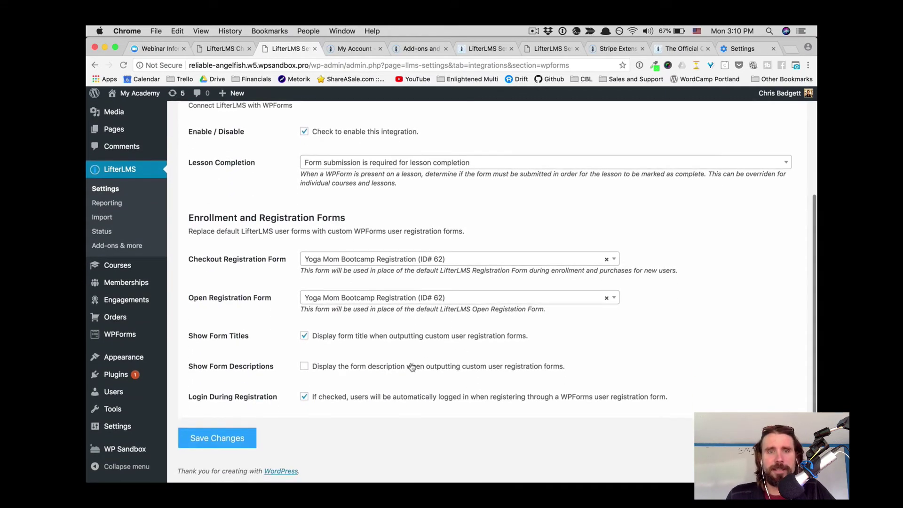
scroll(411, 365, "up", 1)
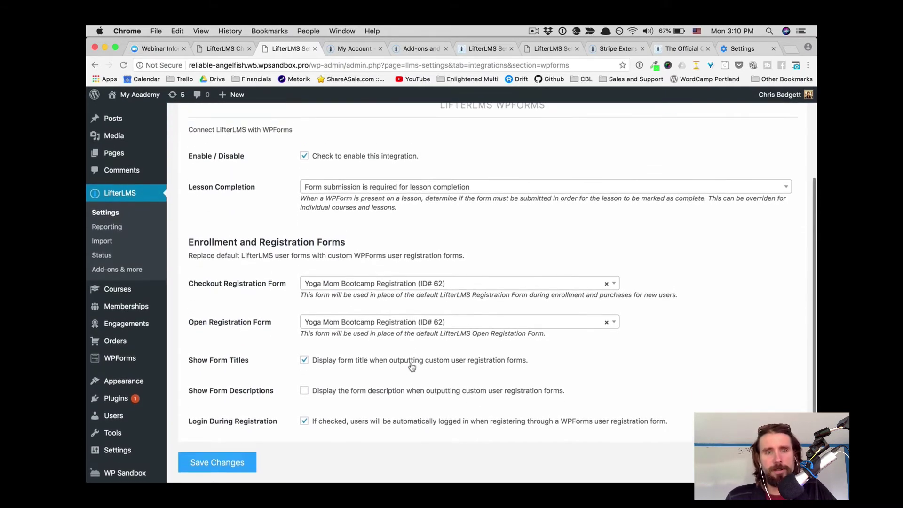
scroll(412, 366, "up", 2)
scroll(411, 367, "up", 2)
scroll(412, 368, "up", 1)
scroll(411, 368, "up", 1)
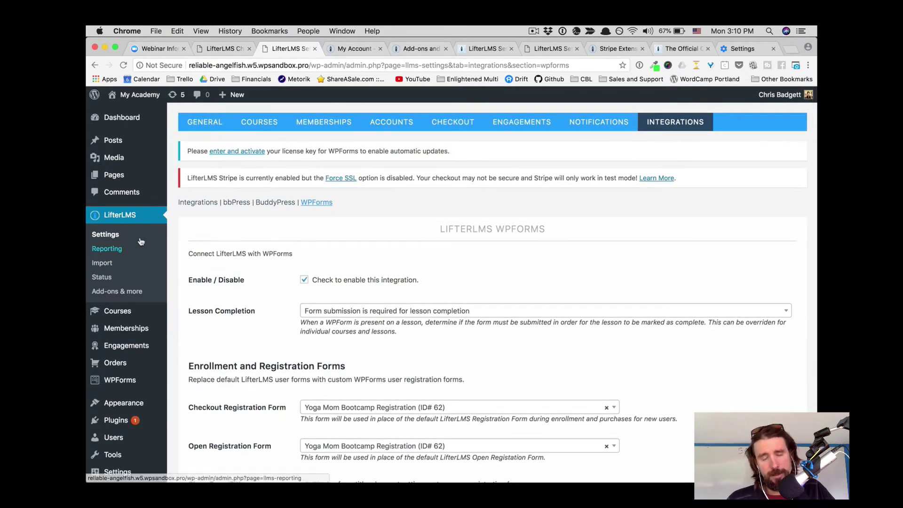
left_click(107, 249)
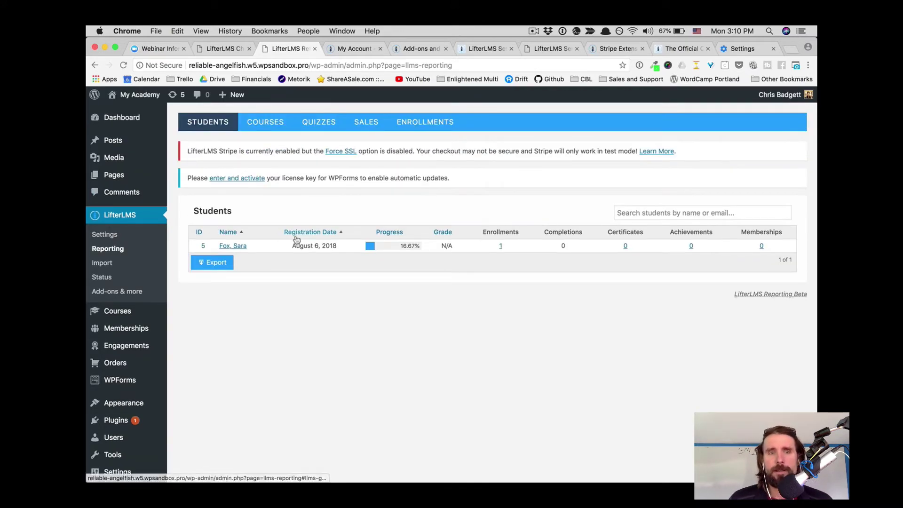
left_click(233, 246)
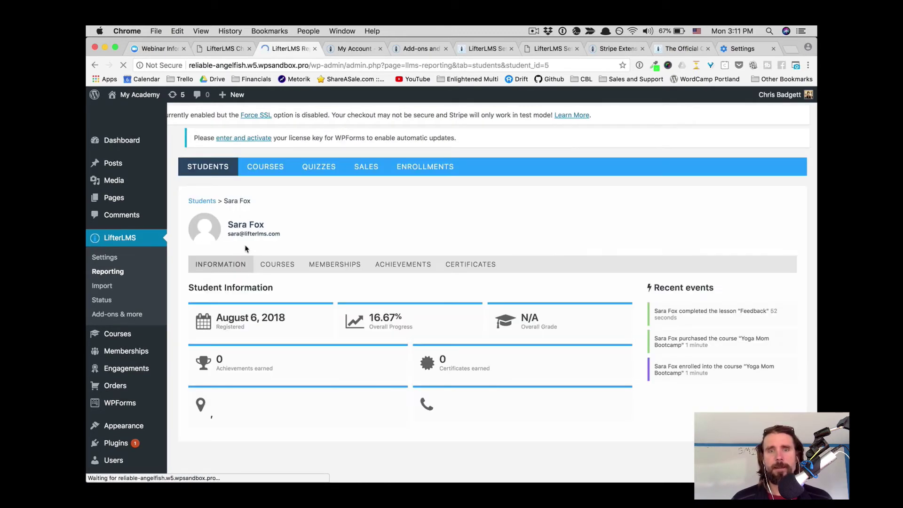
left_click(286, 274)
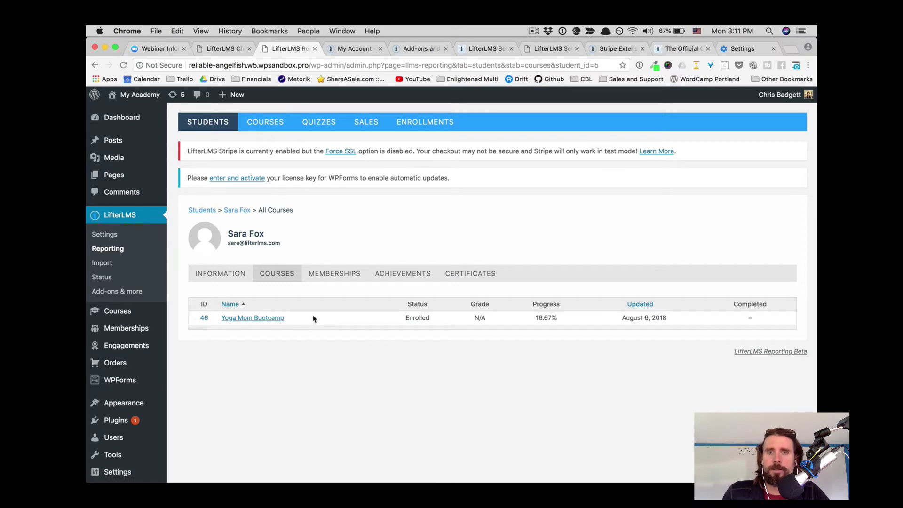
left_click(222, 278)
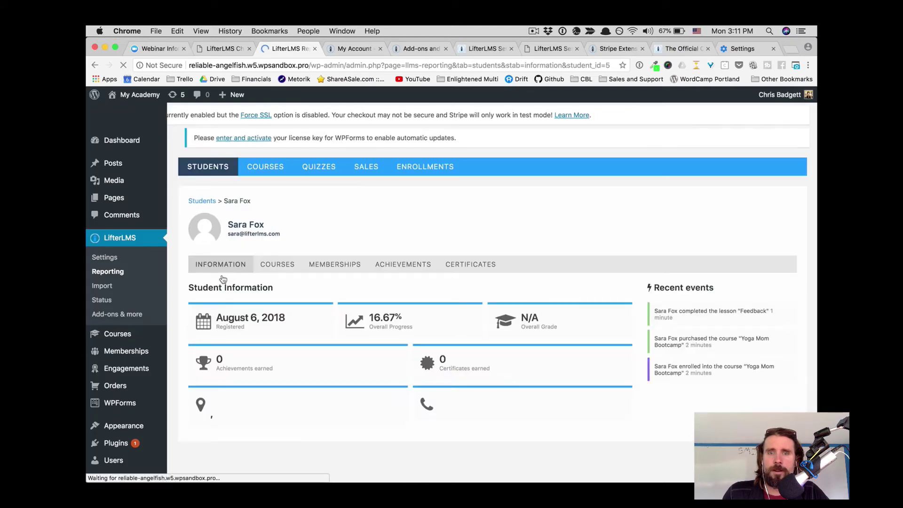
left_click(276, 273)
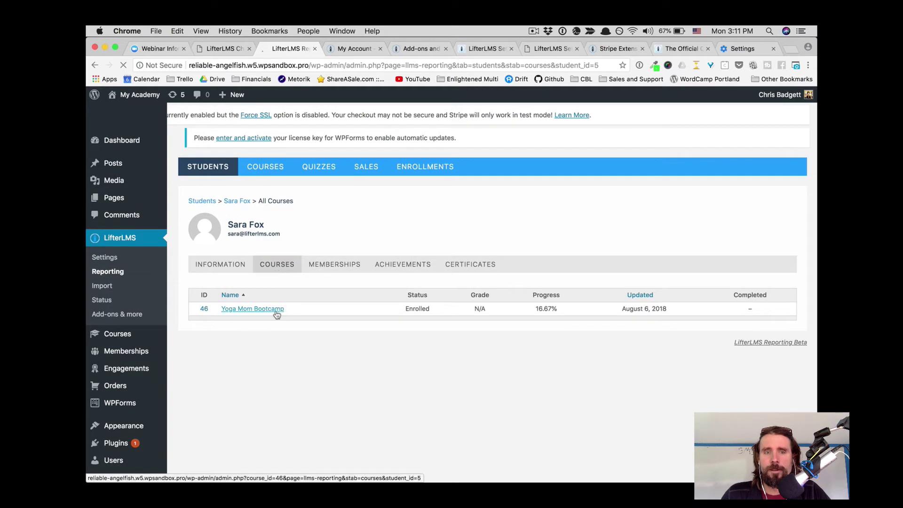
left_click(276, 310)
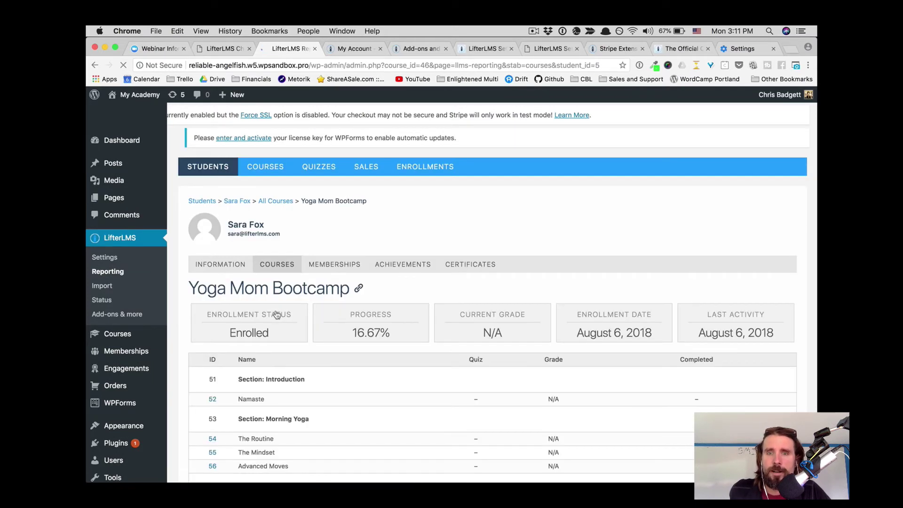
scroll(521, 357, "down", 3)
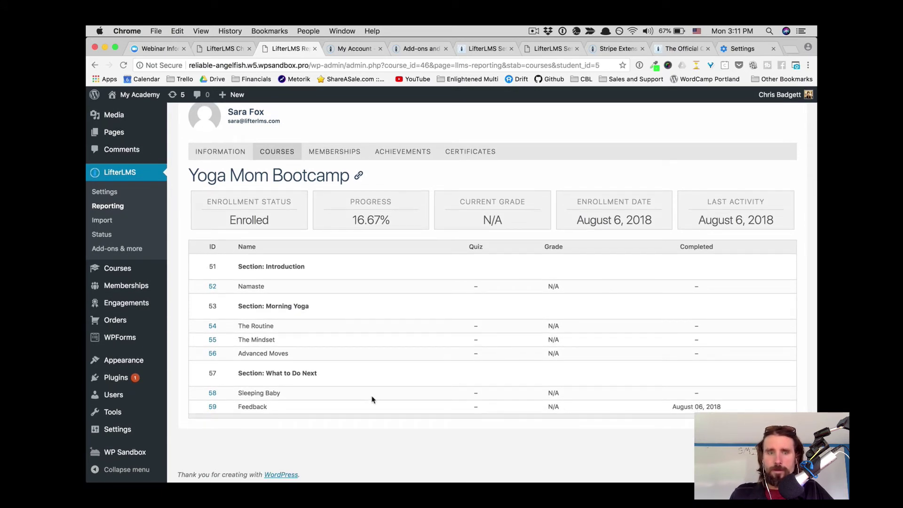
scroll(494, 400, "down", 1)
mouse_move(119, 337)
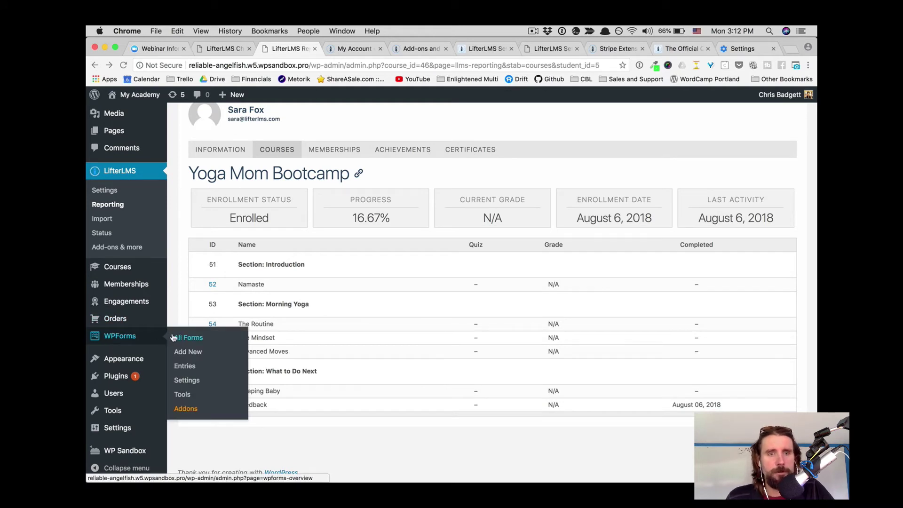
Step: View the Feedback Form's single entry in WPForms, then go back to All Forms
left_click(205, 339)
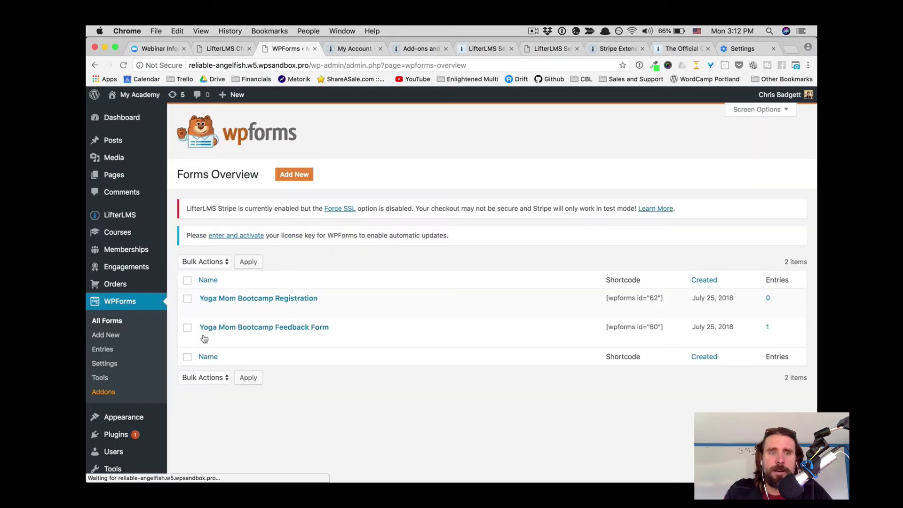
mouse_move(264, 328)
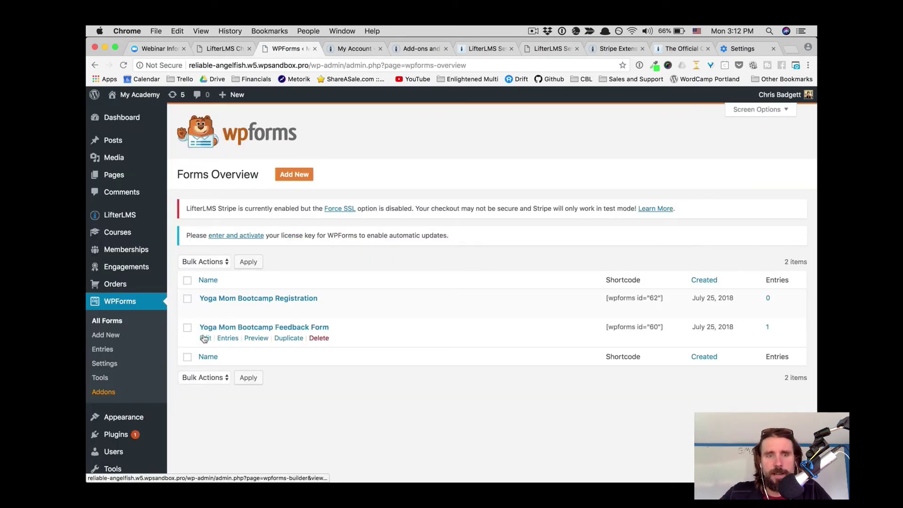
left_click(232, 340)
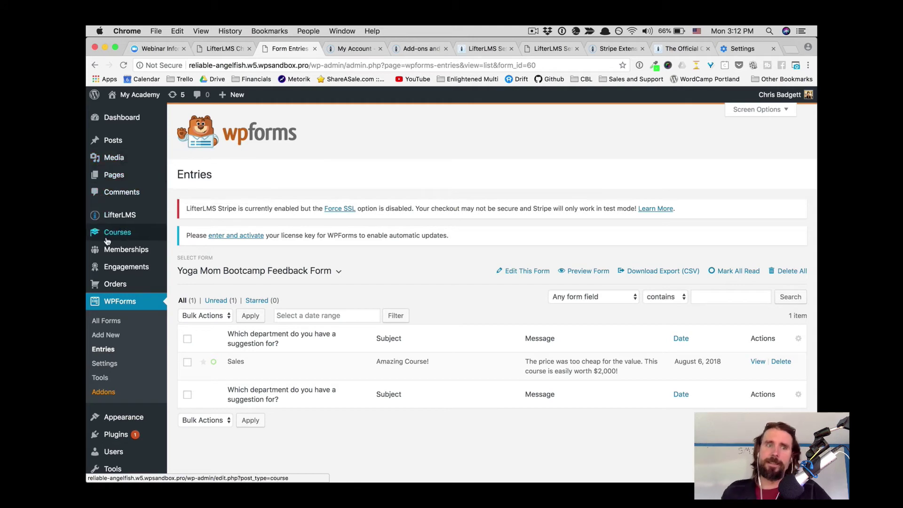
left_click(111, 322)
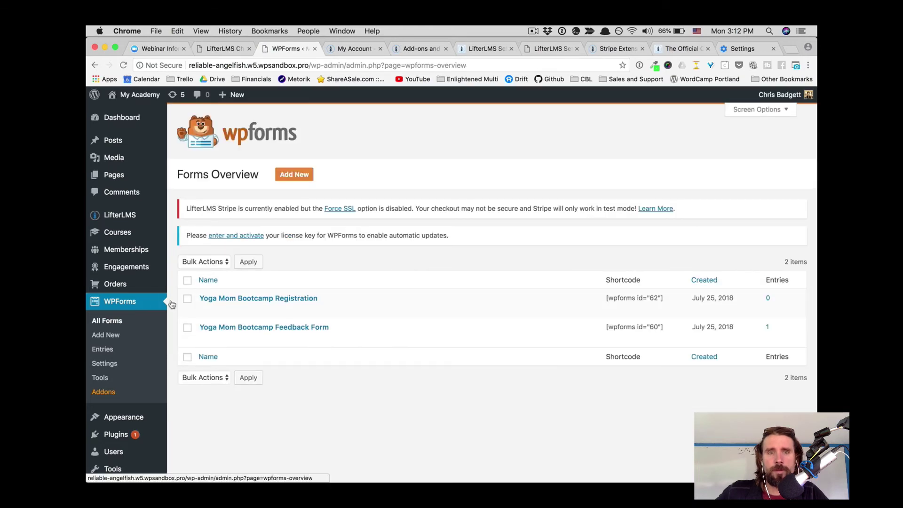
Step: Add a Red choice to the Registration form's Yoga Mat Color field, save, and exit
left_click(243, 300)
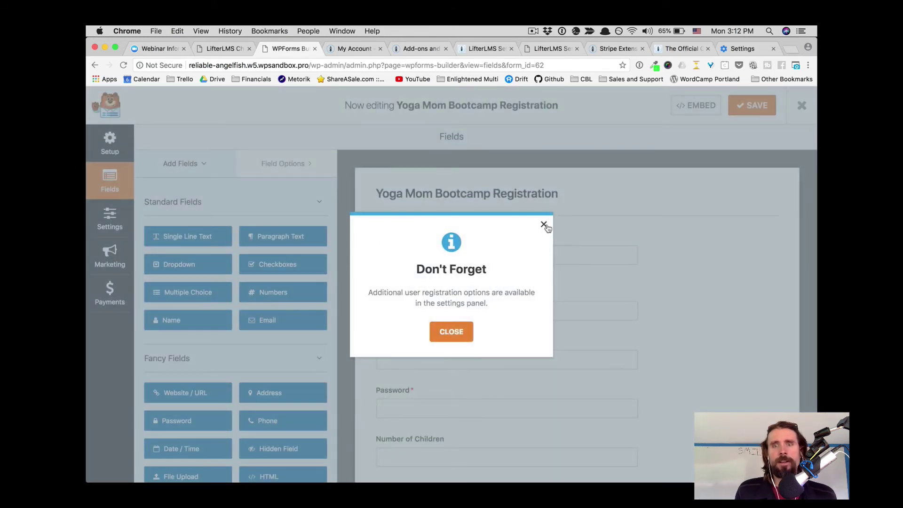
left_click(542, 224)
scroll(537, 274, "down", 2)
scroll(537, 274, "down", 2)
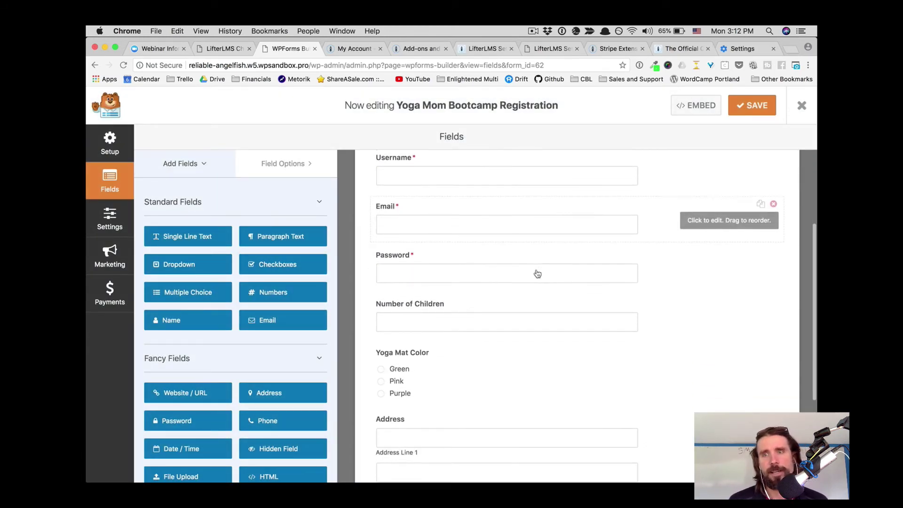
scroll(537, 274, "down", 2)
left_click(496, 321)
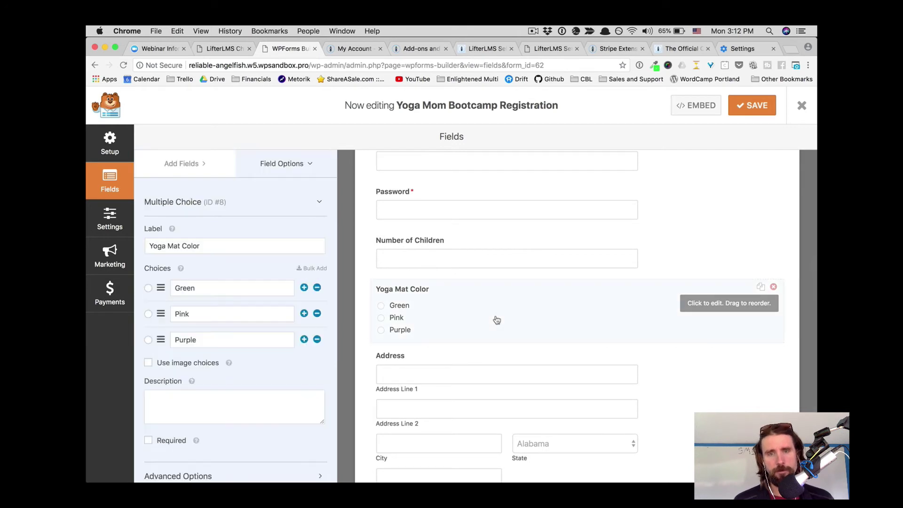
left_click(304, 339)
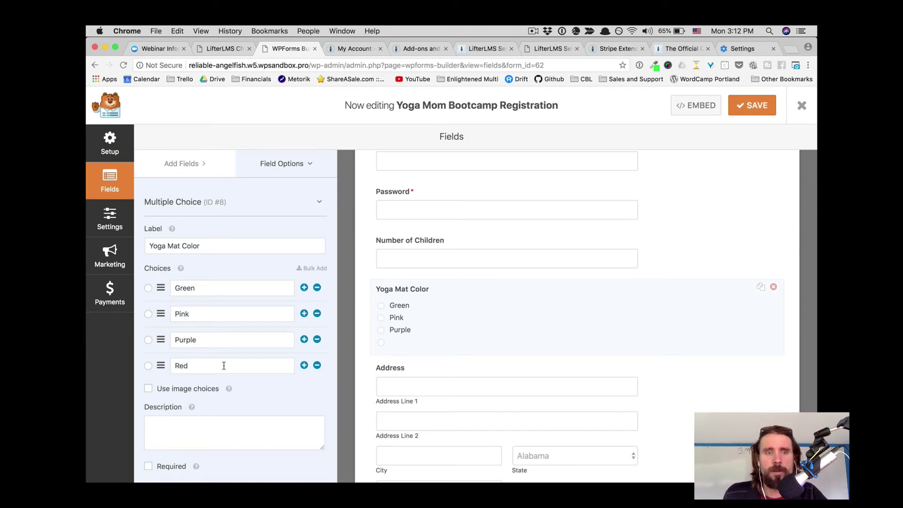
scroll(224, 366, "down", 2)
scroll(244, 367, "up", 2)
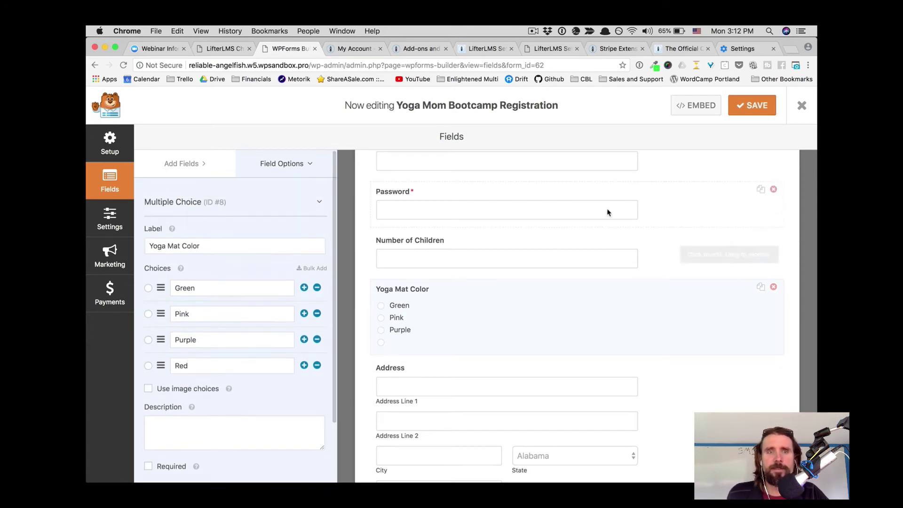
left_click(763, 106)
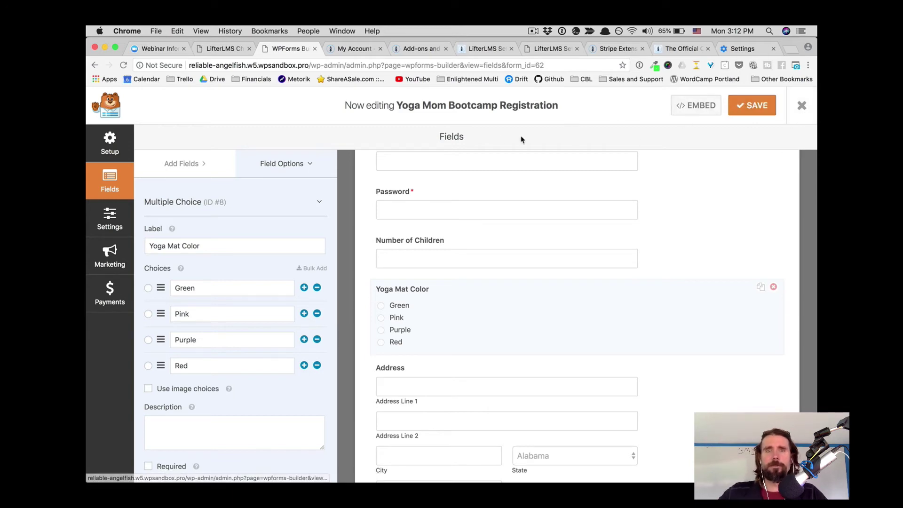
left_click(802, 109)
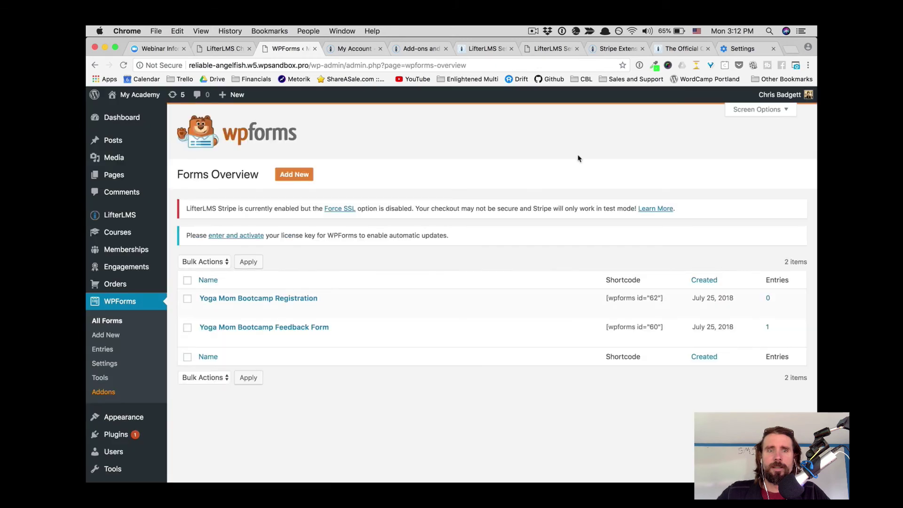
Step: Open the Yoga Mom Bootcamp Feedback Form, drop a Phone field at the top, then delete it
left_click(292, 329)
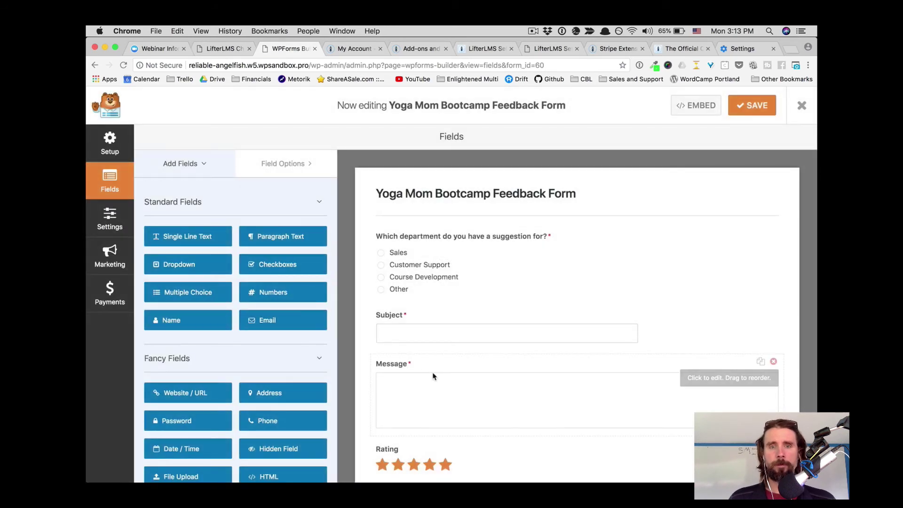
scroll(433, 377, "down", 2)
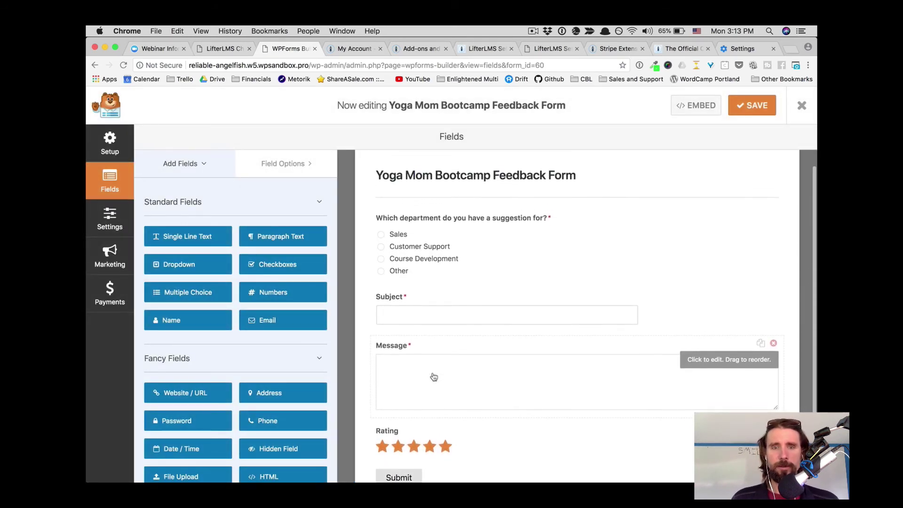
scroll(434, 376, "down", 1)
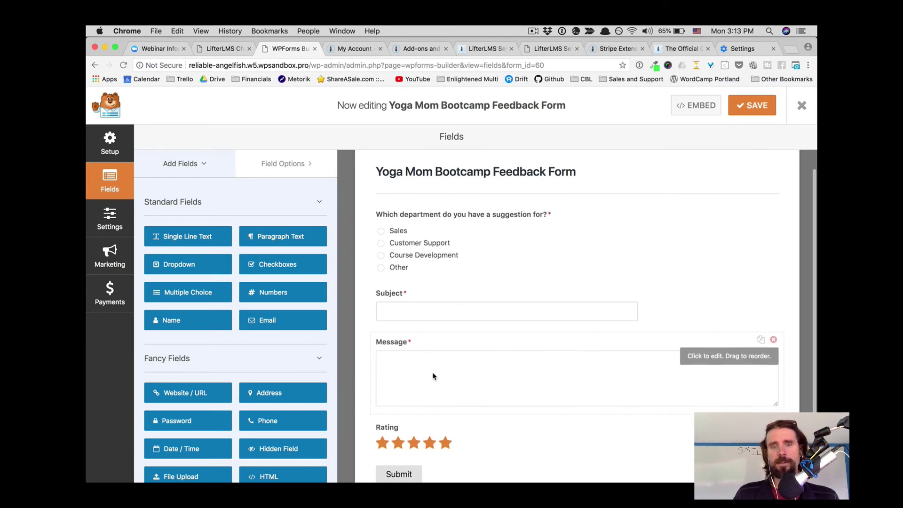
scroll(433, 376, "up", 3)
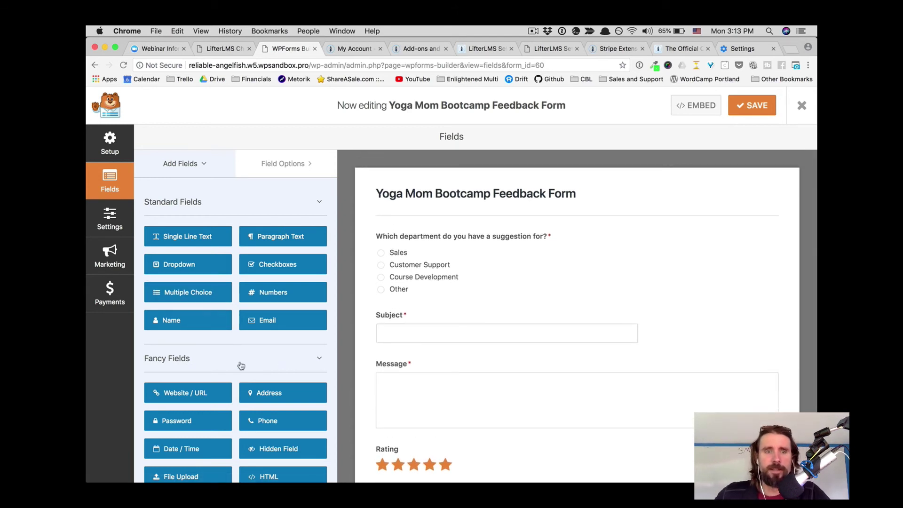
scroll(270, 429, "down", 2)
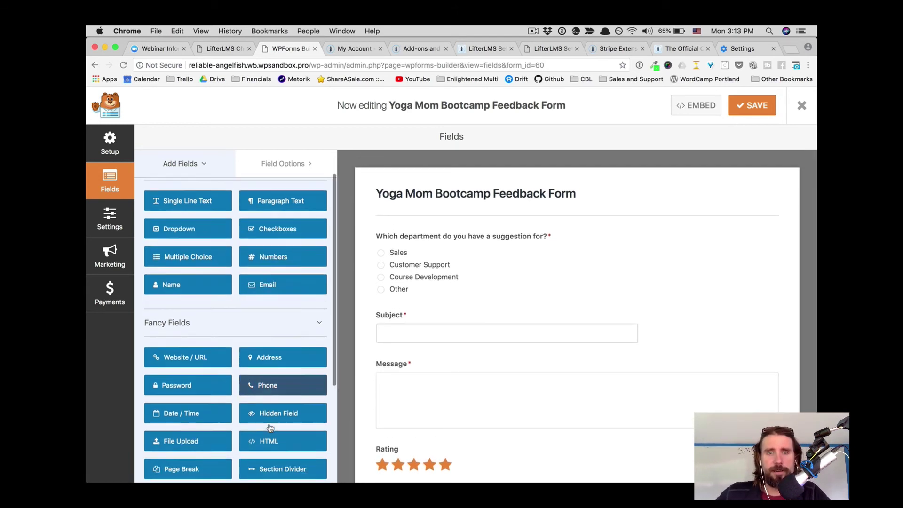
scroll(262, 362, "down", 2)
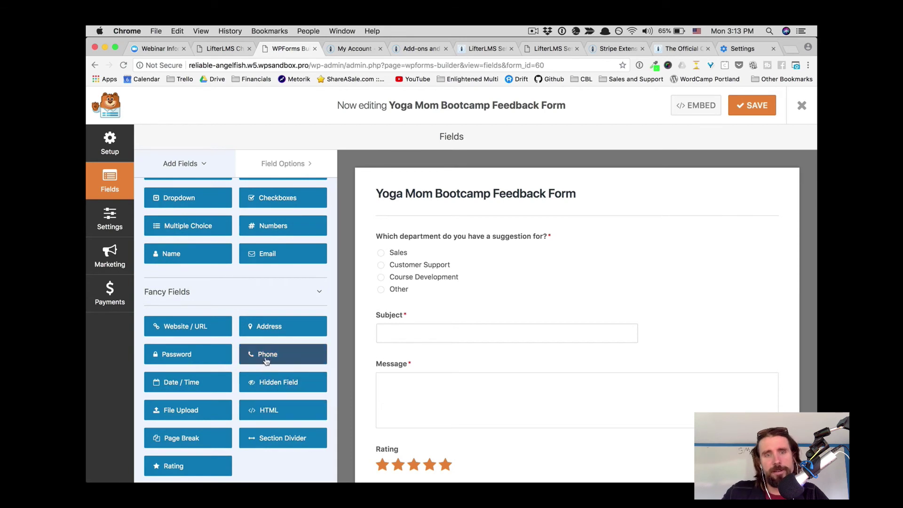
left_click_drag(267, 361, 422, 240)
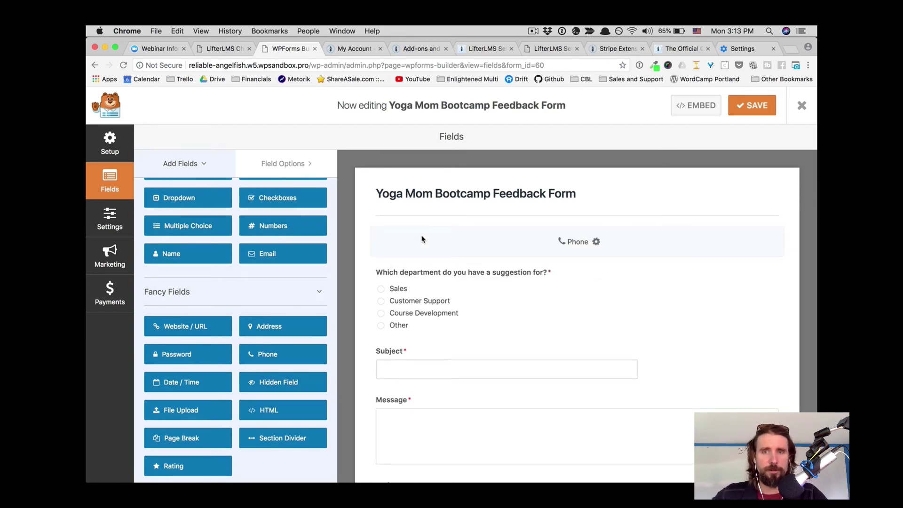
left_click_drag(422, 240, 534, 237)
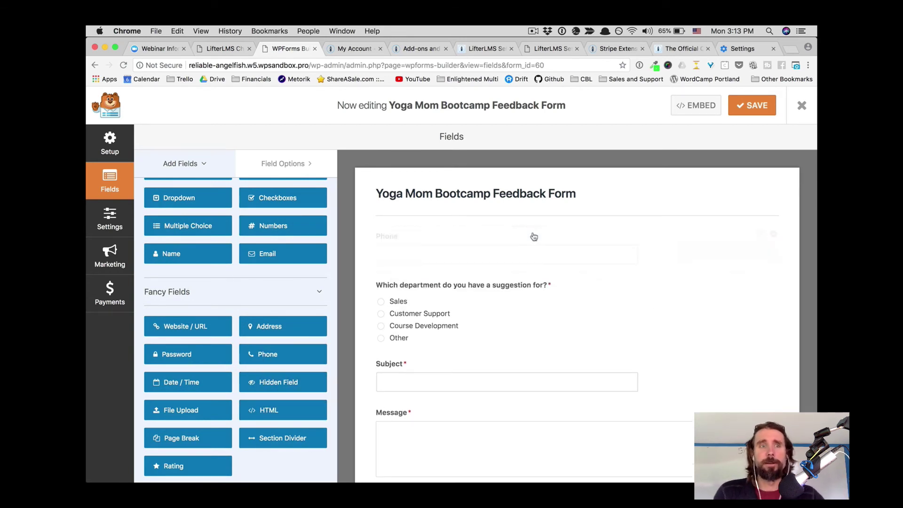
mouse_move(507, 248)
left_click(777, 240)
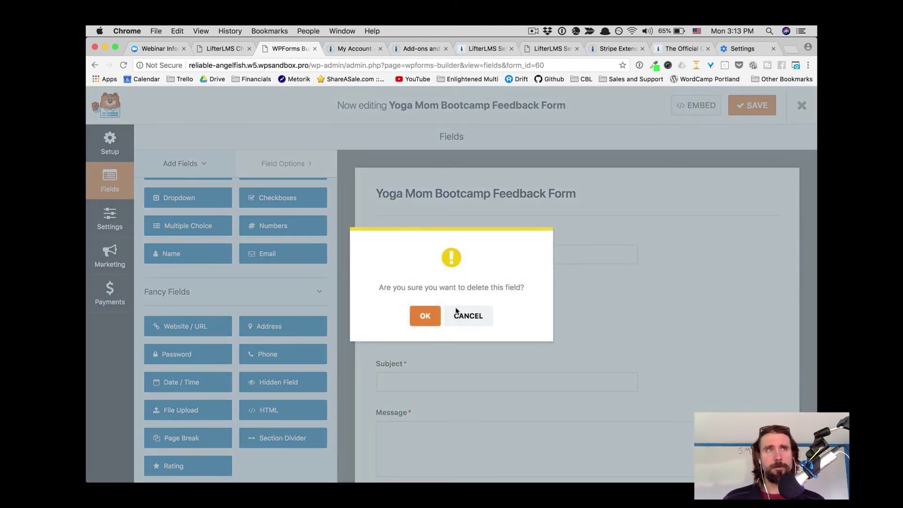
left_click(425, 316)
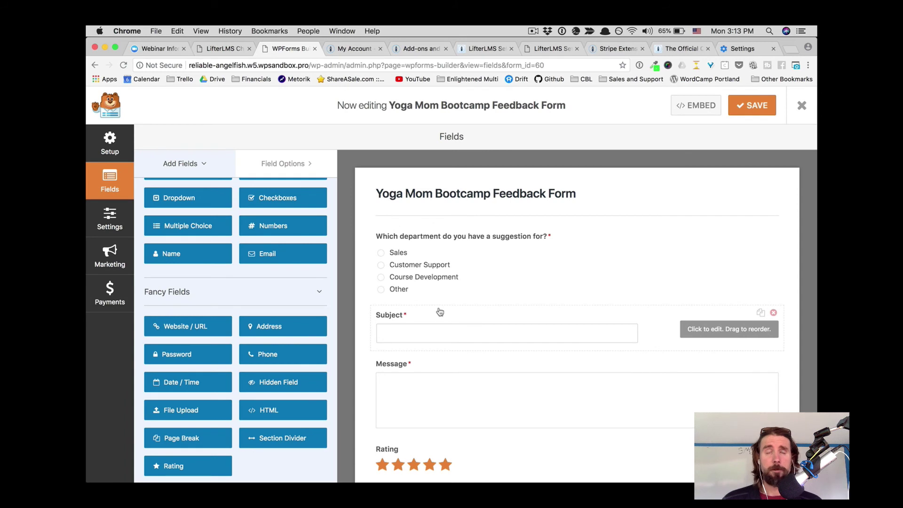
scroll(304, 322, "down", 3)
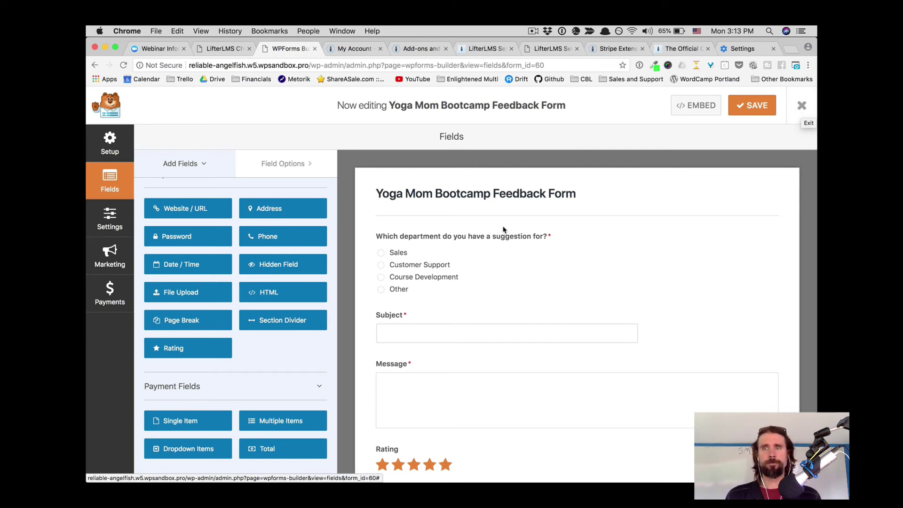
Step: Check the Default Notification email settings, then view the selected Suggestion Form template in Setup
left_click(110, 220)
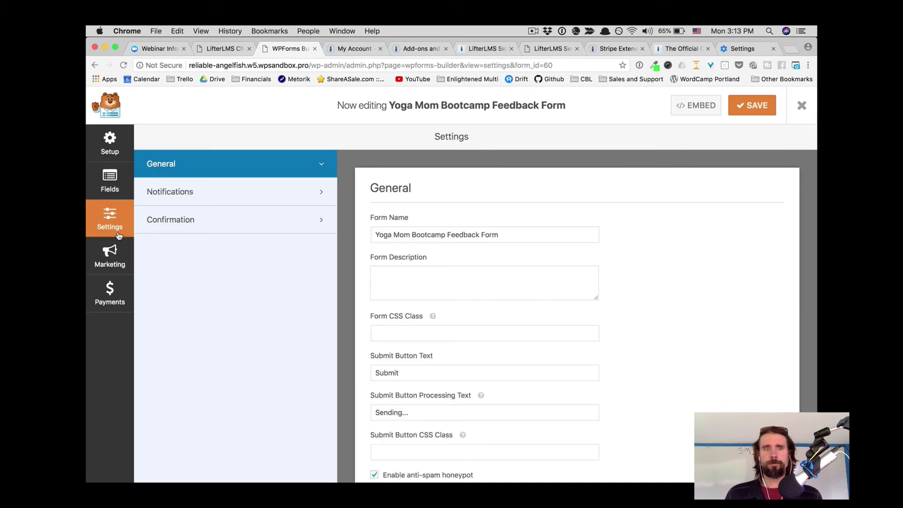
left_click(308, 199)
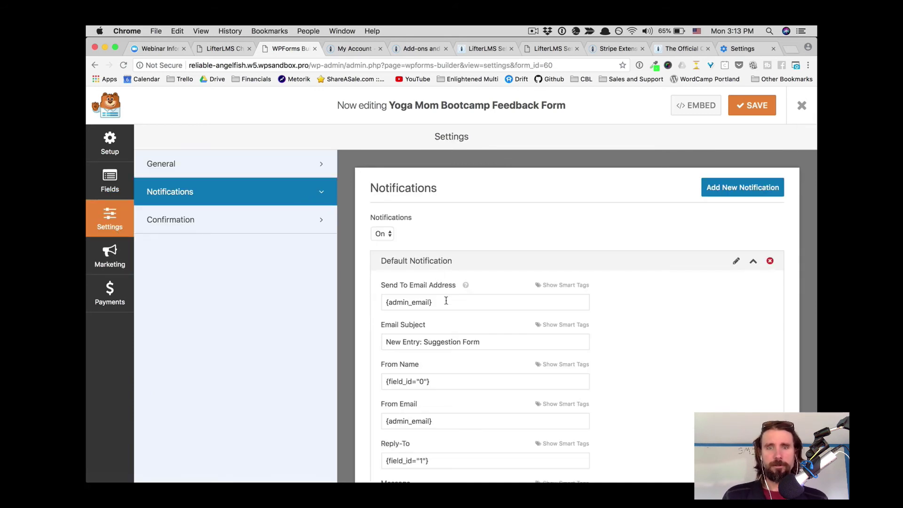
scroll(456, 369, "down", 1)
scroll(459, 370, "down", 2)
scroll(459, 370, "down", 3)
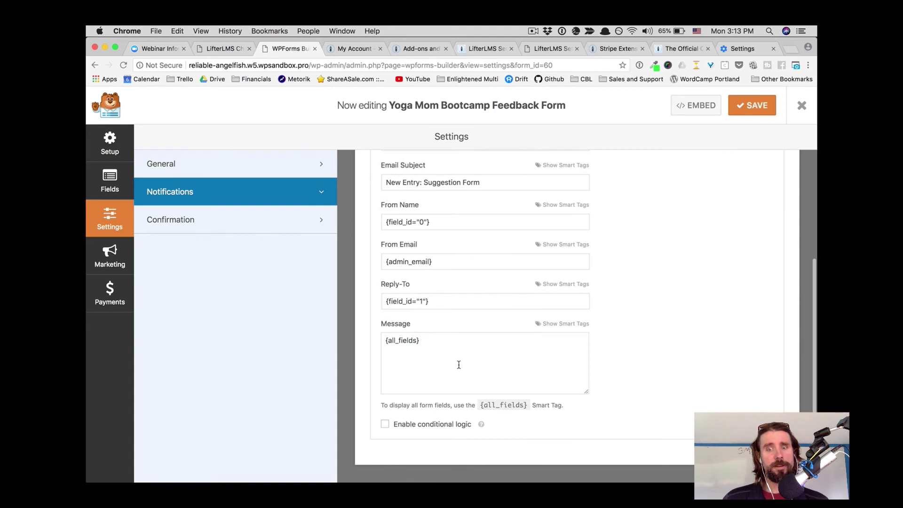
scroll(459, 365, "up", 2)
scroll(459, 367, "up", 1)
scroll(459, 369, "up", 3)
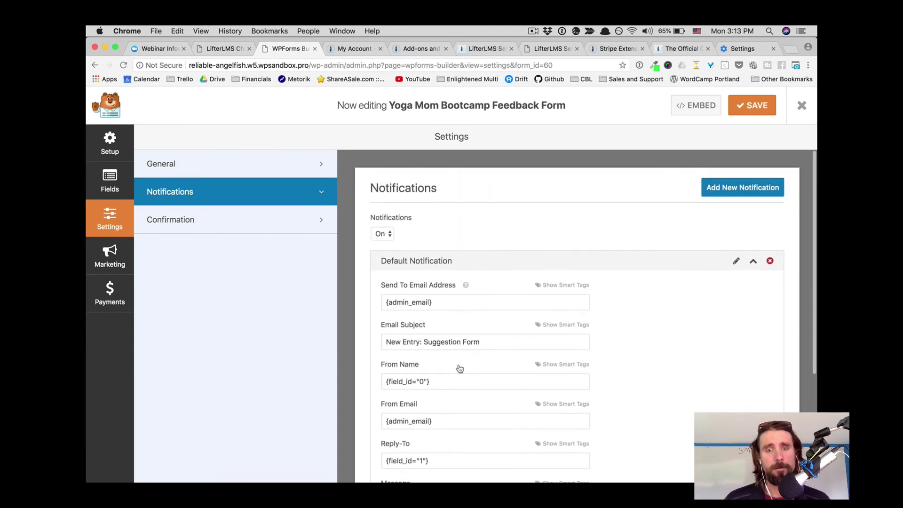
left_click(114, 154)
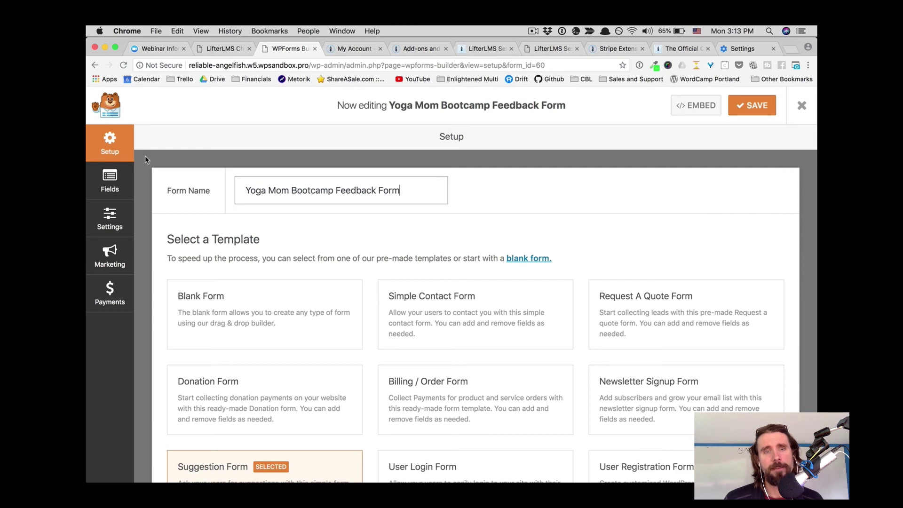
scroll(692, 268, "down", 1)
scroll(692, 270, "down", 1)
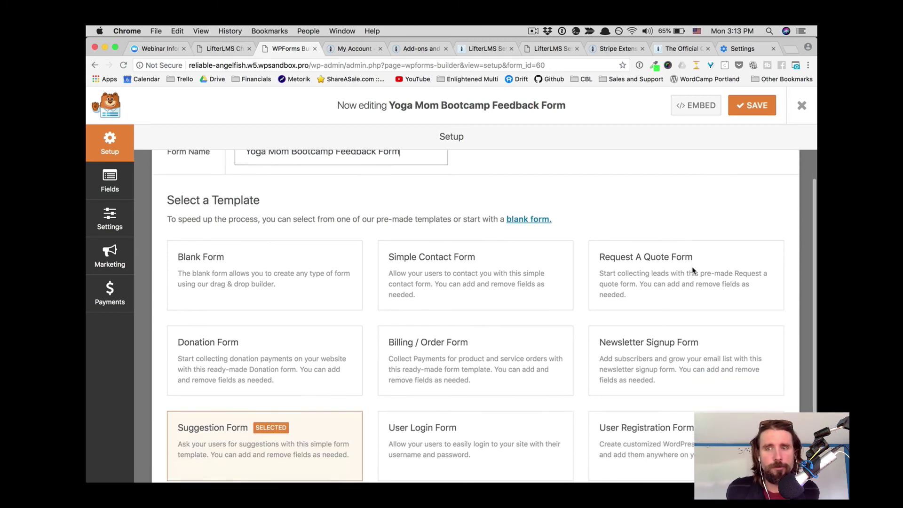
scroll(693, 271, "down", 1)
scroll(692, 270, "down", 1)
scroll(692, 271, "down", 1)
scroll(692, 271, "down", 1)
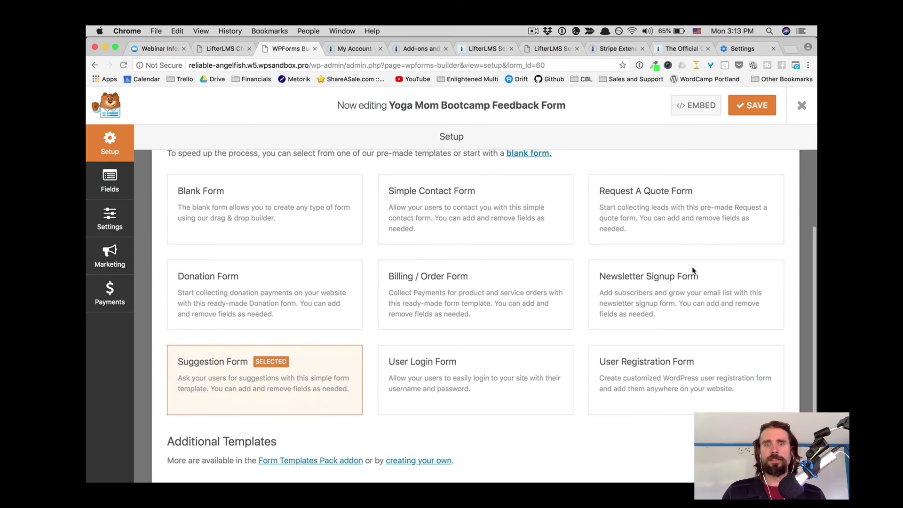
scroll(692, 270, "down", 1)
scroll(693, 270, "down", 1)
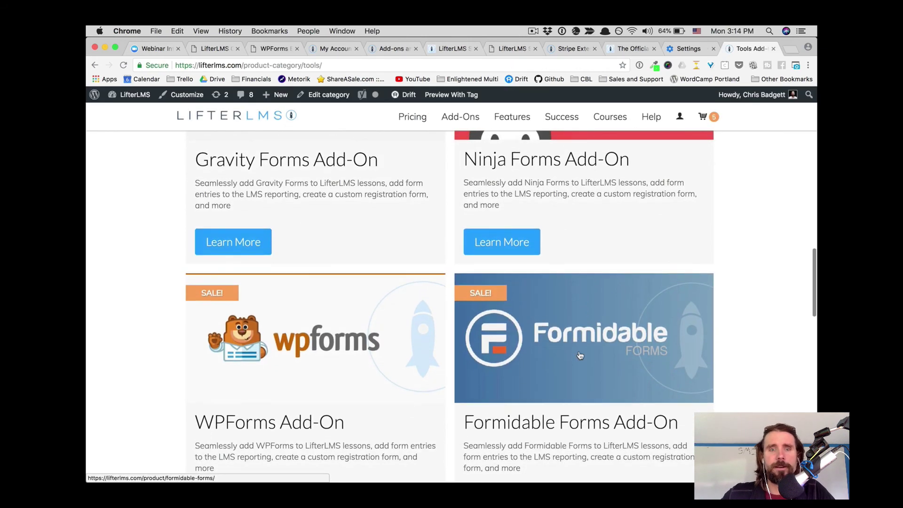
scroll(536, 361, "up", 3)
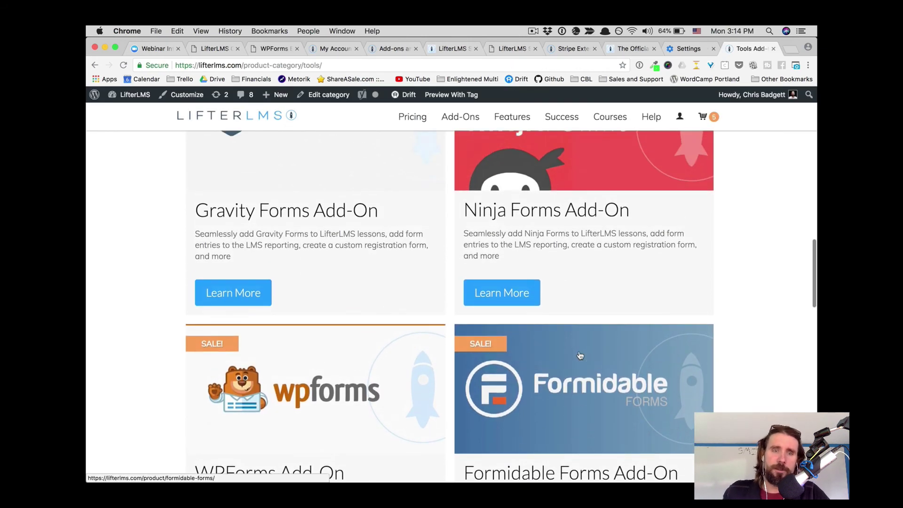
Step: Open the WPForms Add-On card to see its pricing and description
left_click(381, 389)
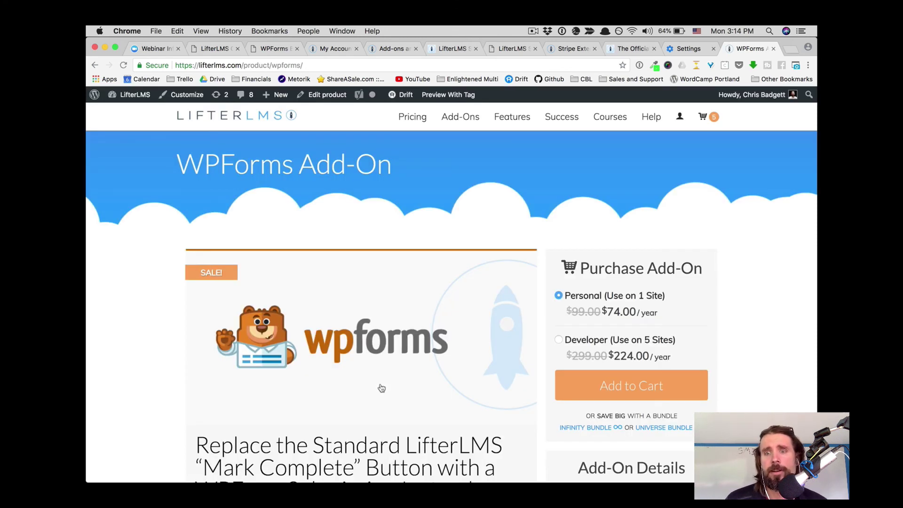
scroll(381, 388, "down", 1)
scroll(381, 388, "down", 2)
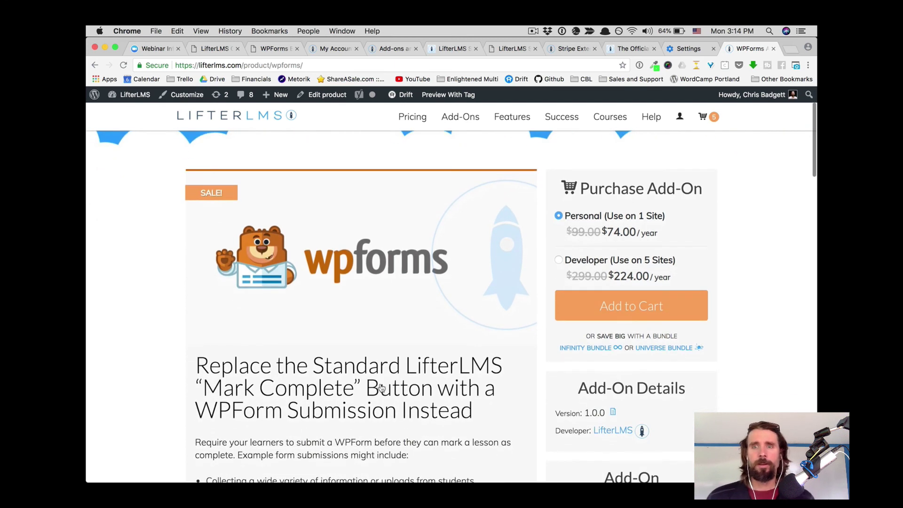